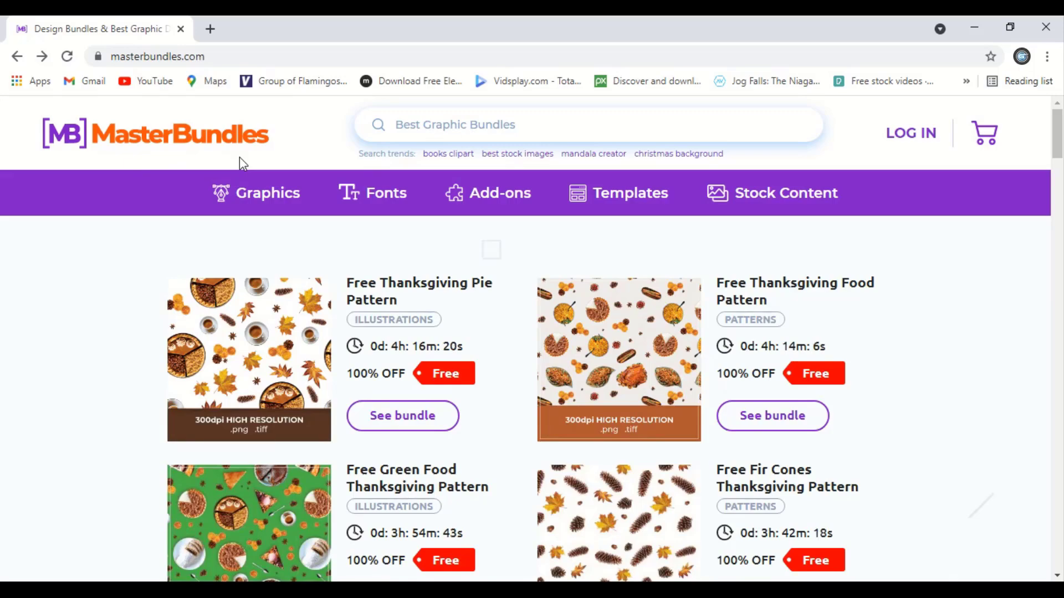
# Scroll the MasterBundles homepage past partners and blog to the footer links, including Sell your deal.
pyautogui.scroll(-10, 301, 211)
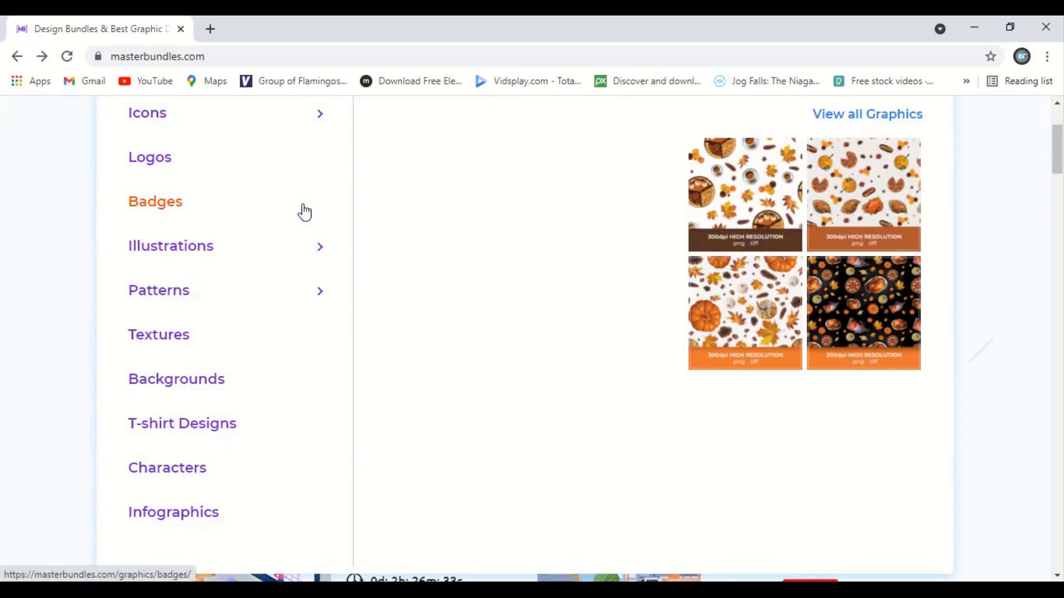
pyautogui.scroll(-15, 350, 261)
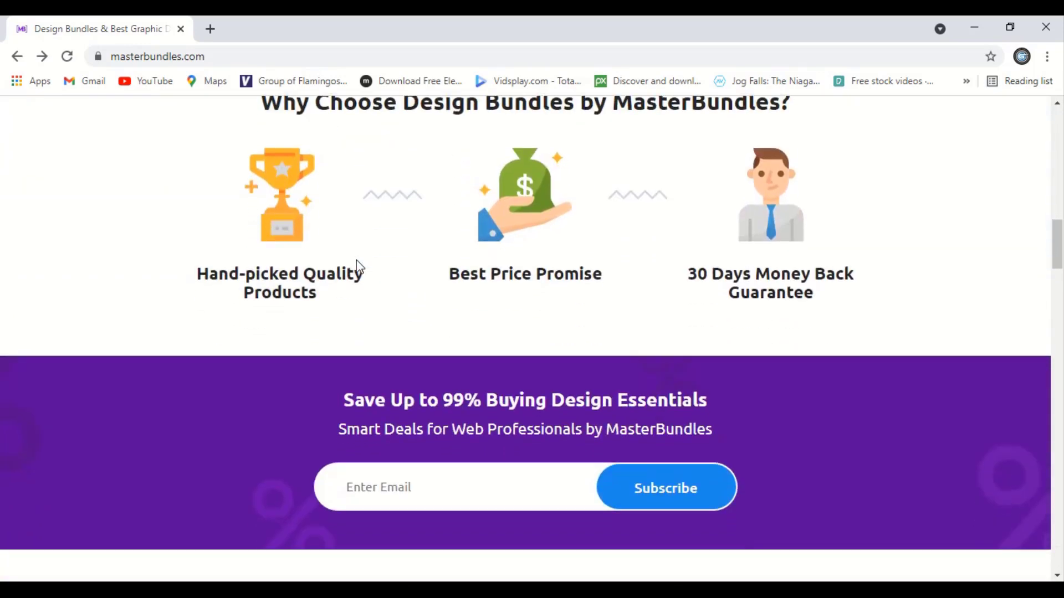
pyautogui.scroll(-15, 357, 268)
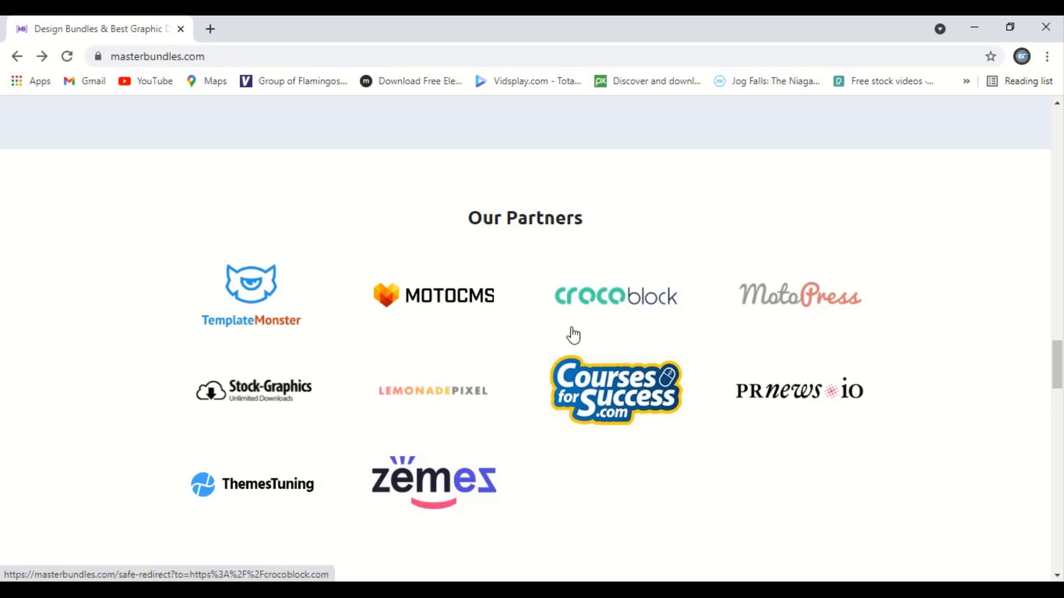
pyautogui.scroll(-7, 573, 334)
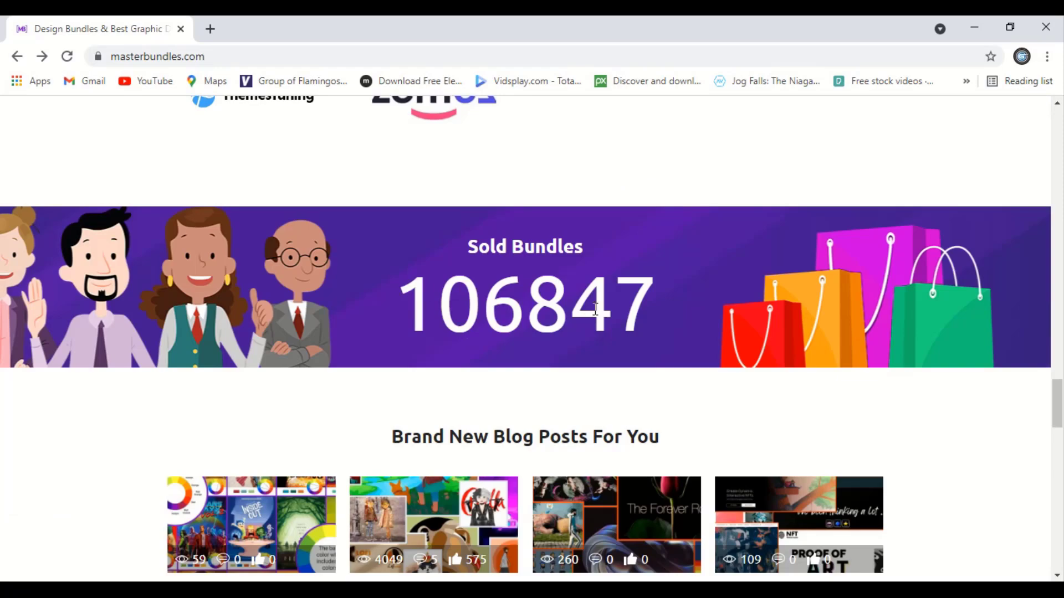
pyautogui.scroll(-9, 596, 310)
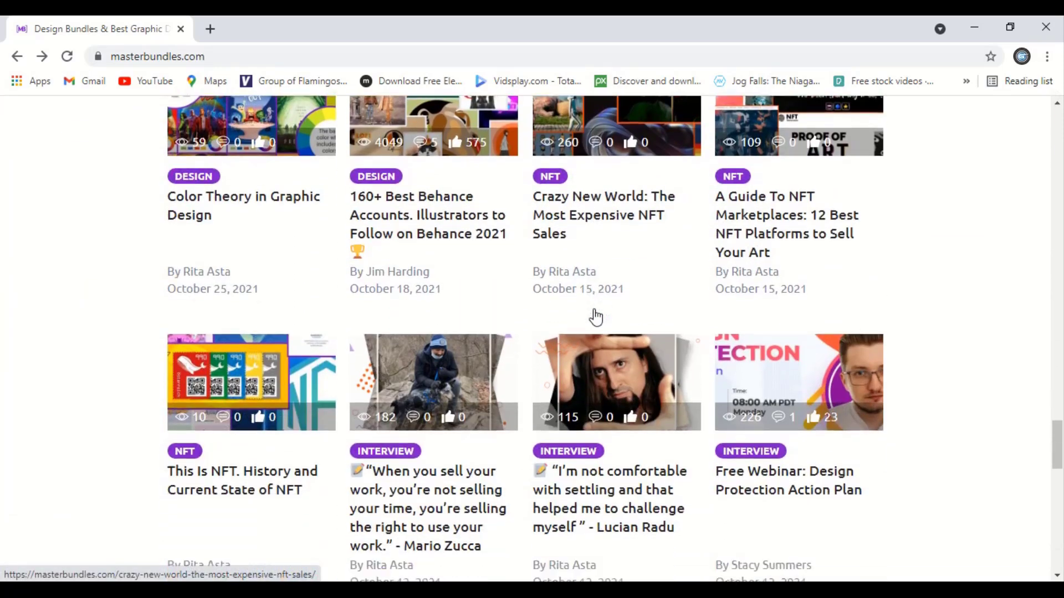
pyautogui.scroll(-12, 593, 308)
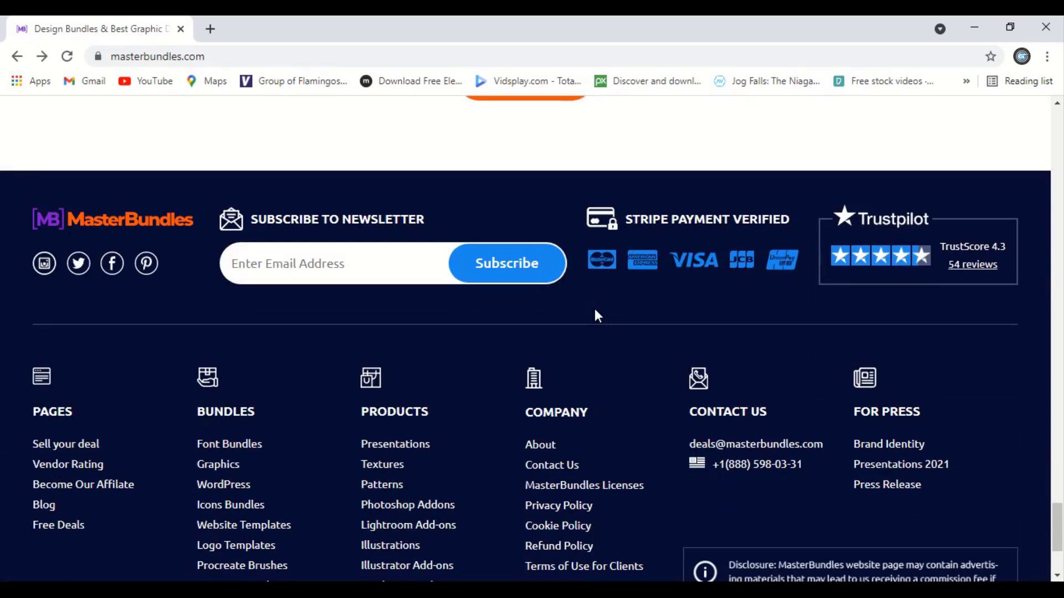
pyautogui.scroll(-2, 594, 308)
pyautogui.scroll(-1, 594, 308)
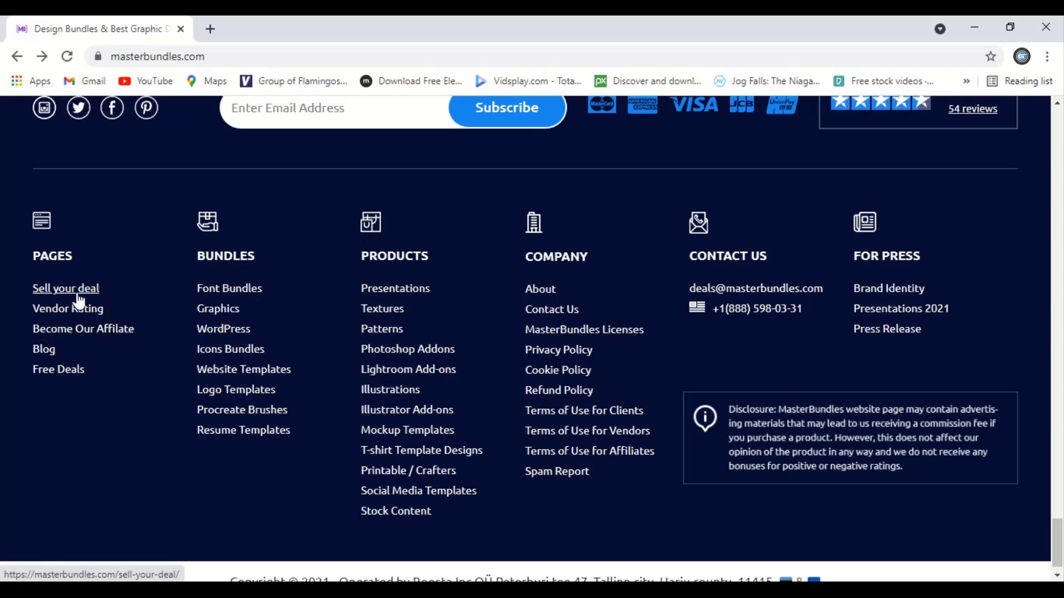
# Go to the Sell your deal page, review its empty product upload form, and return to the top.
pyautogui.click(78, 294)
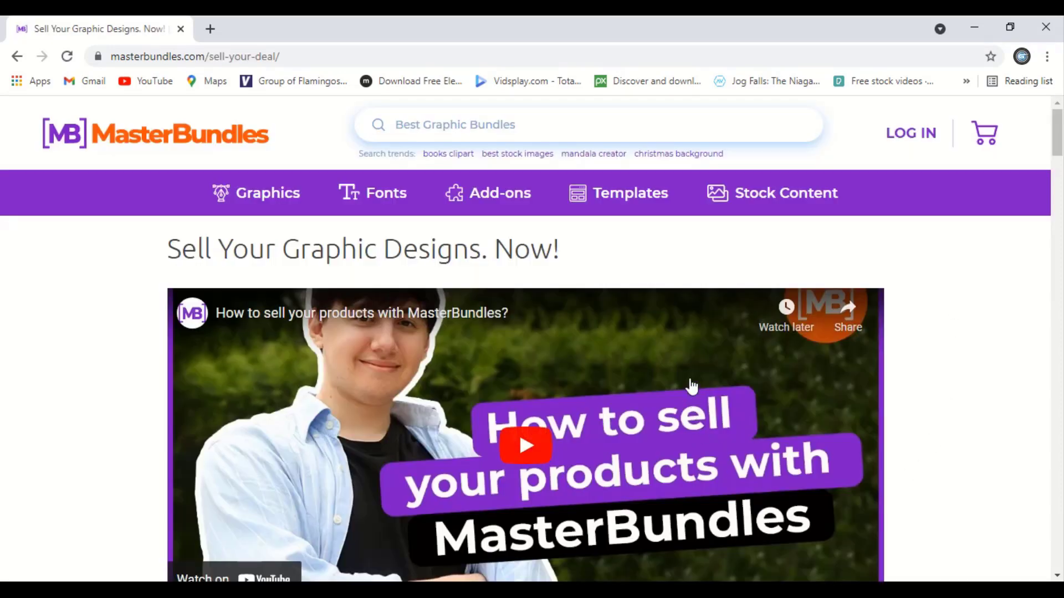
pyautogui.scroll(-1, 689, 385)
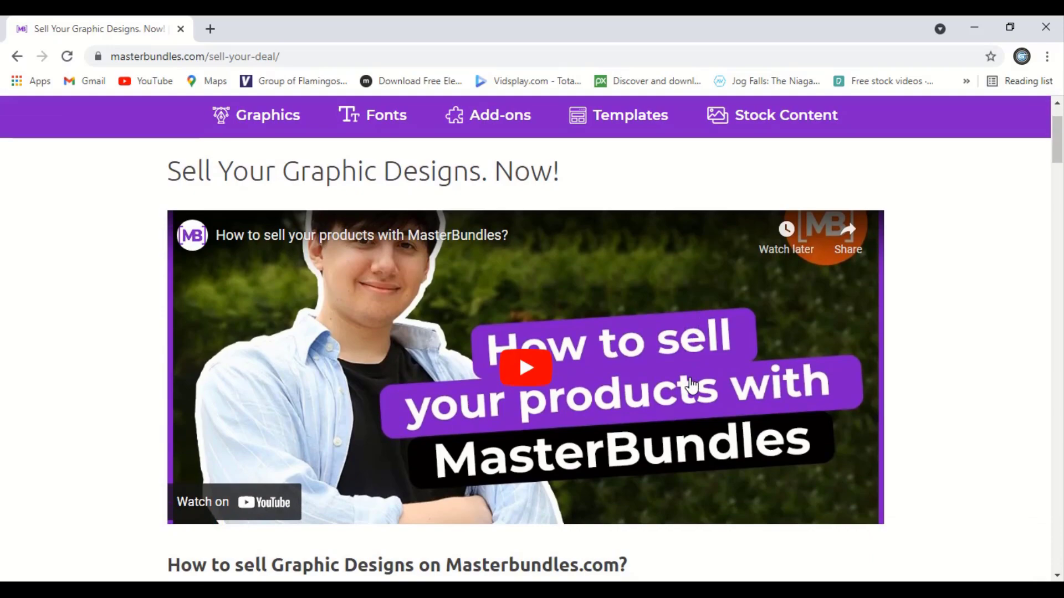
pyautogui.scroll(-7, 692, 383)
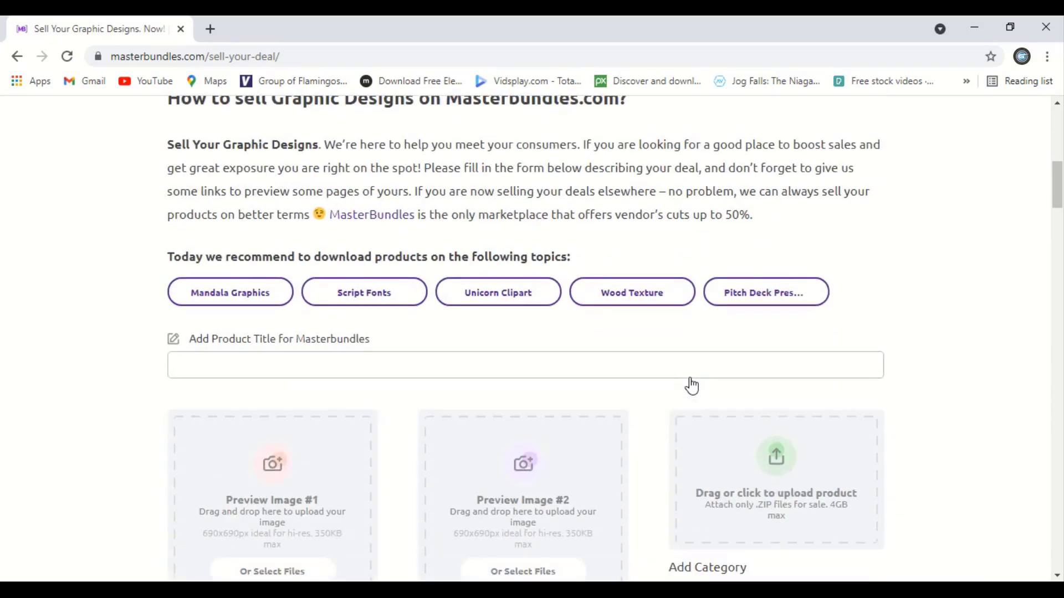
pyautogui.scroll(-2, 692, 386)
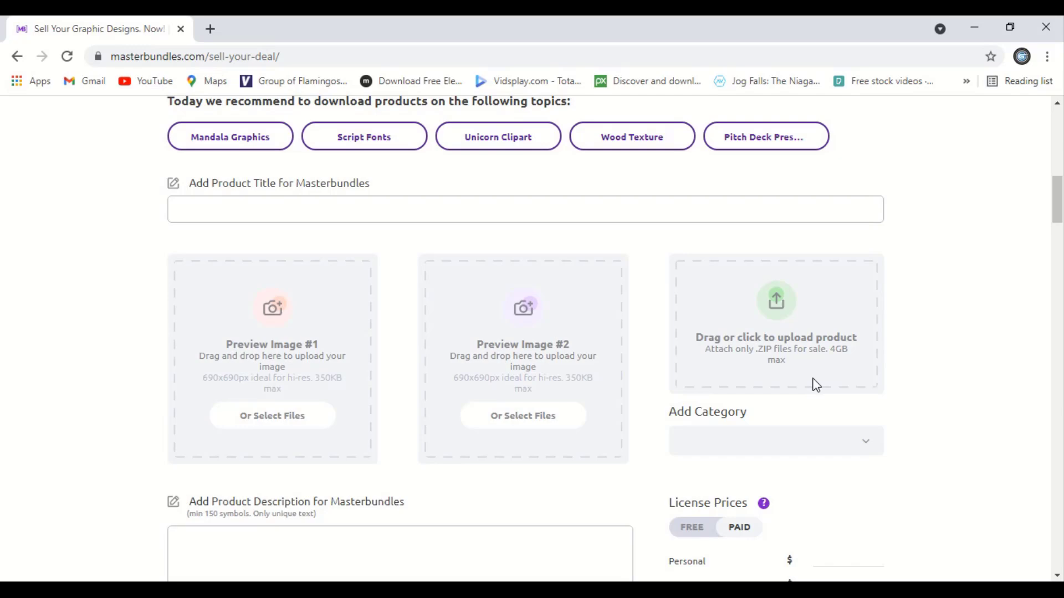
pyautogui.scroll(10, 813, 377)
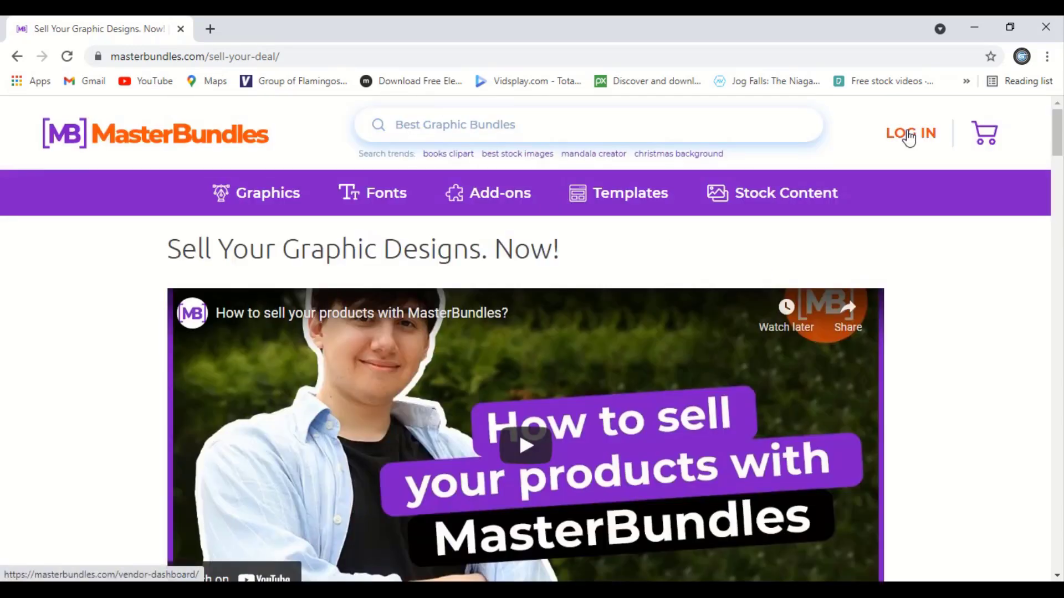
# On the registration page, enter the registrant's first name, last name and e-mail address.
pyautogui.click(909, 136)
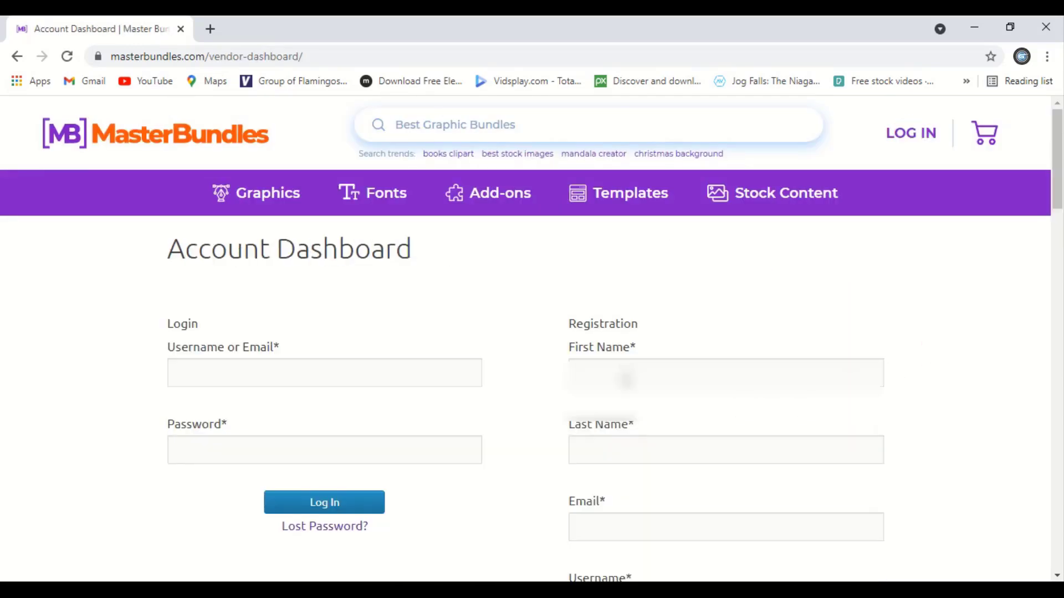
pyautogui.click(625, 379)
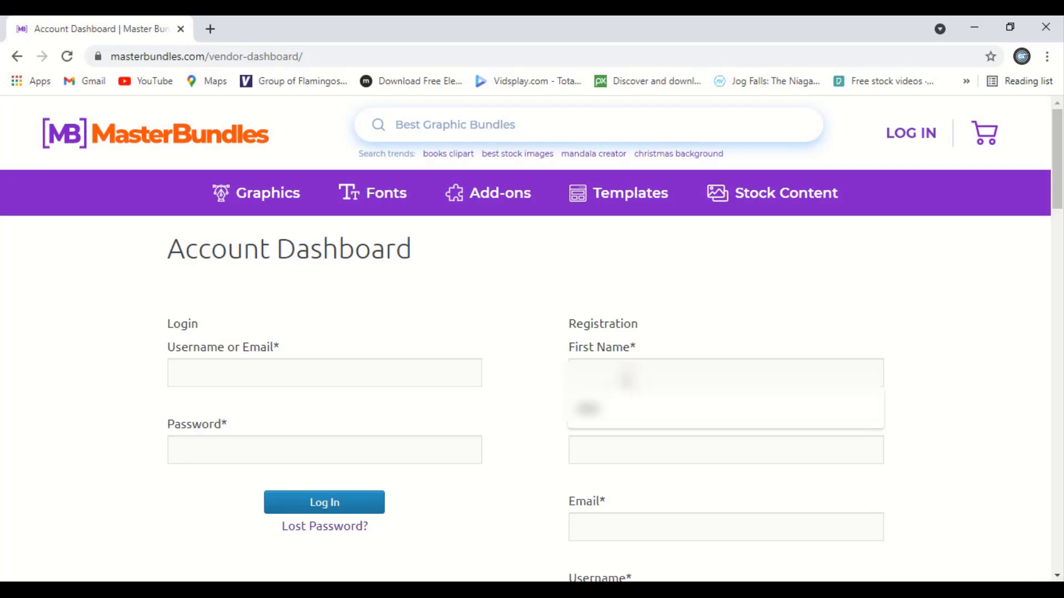
pyautogui.write('Ravi')
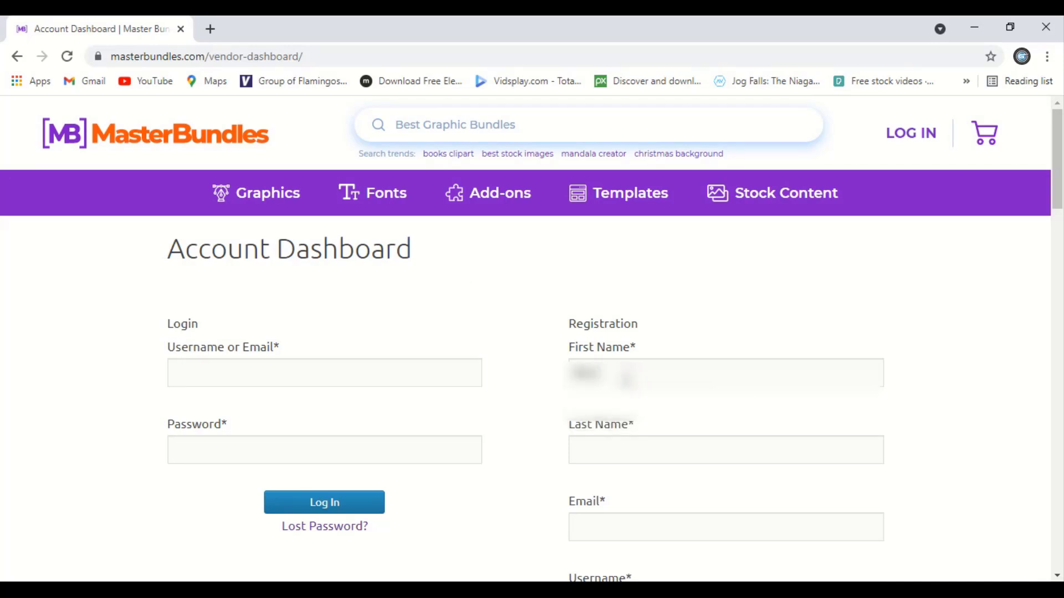
pyautogui.click(637, 441)
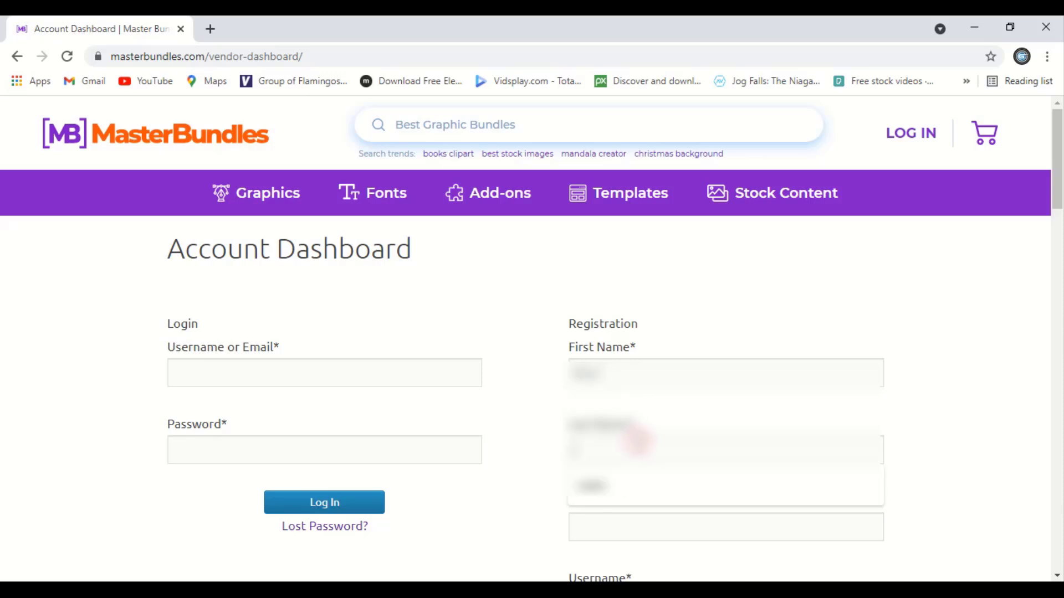
pyautogui.click(605, 488)
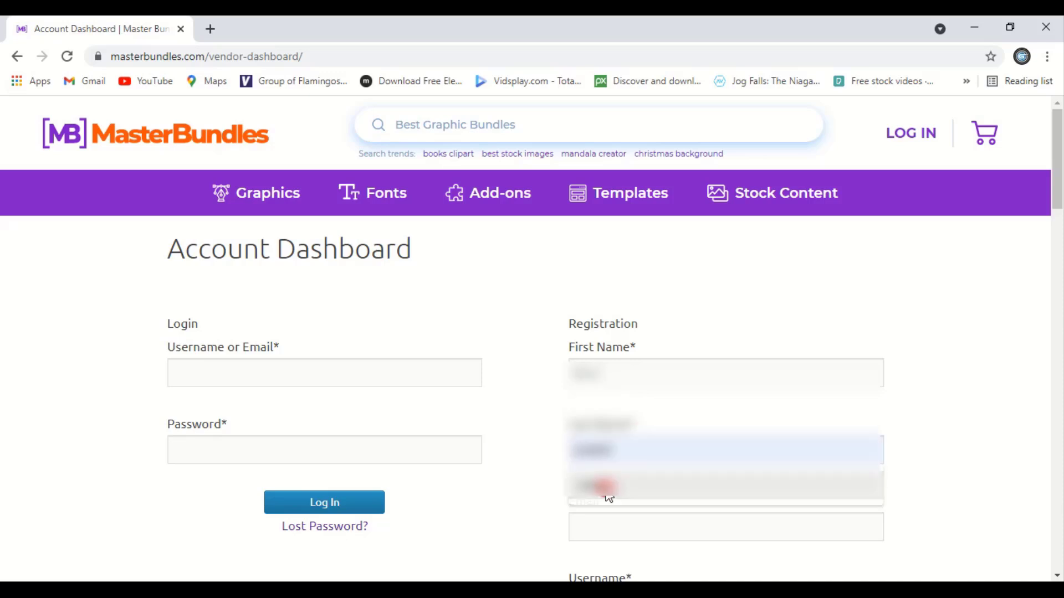
pyautogui.scroll(-3, 721, 437)
pyautogui.click(647, 370)
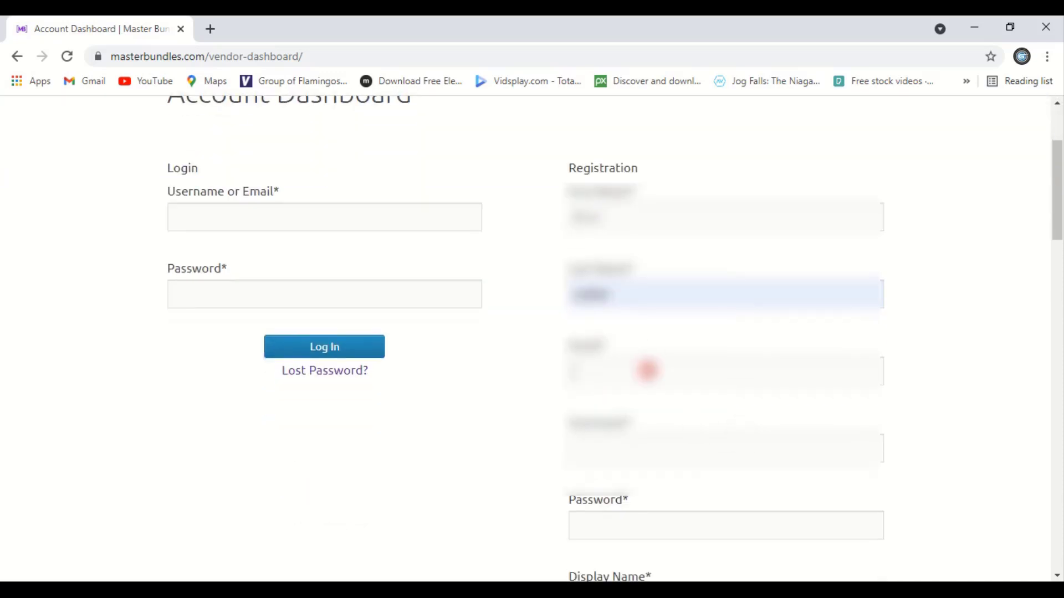
pyautogui.write('username@gmai')
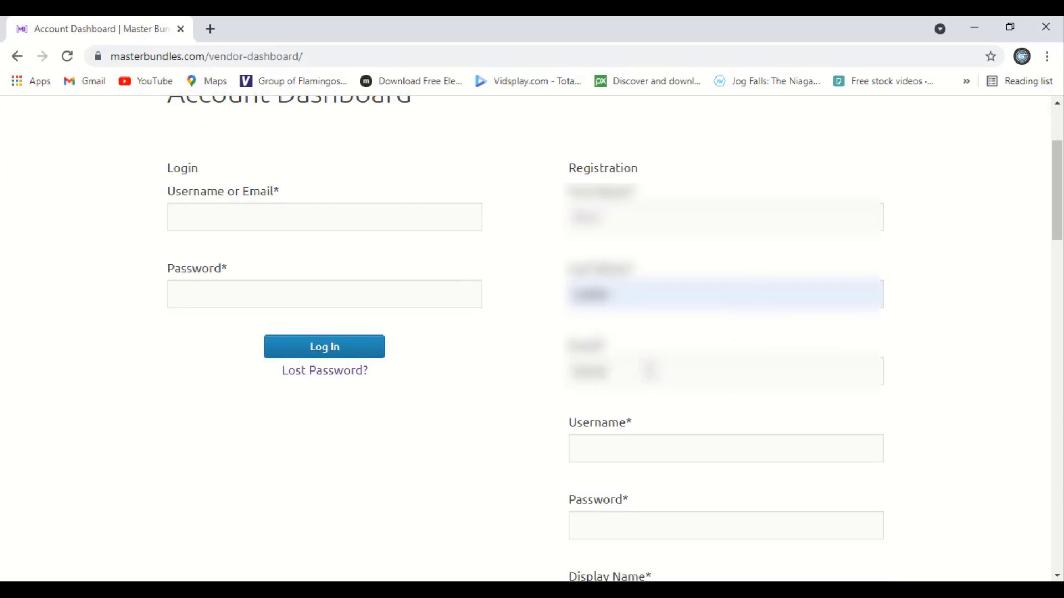
pyautogui.write('l.com')
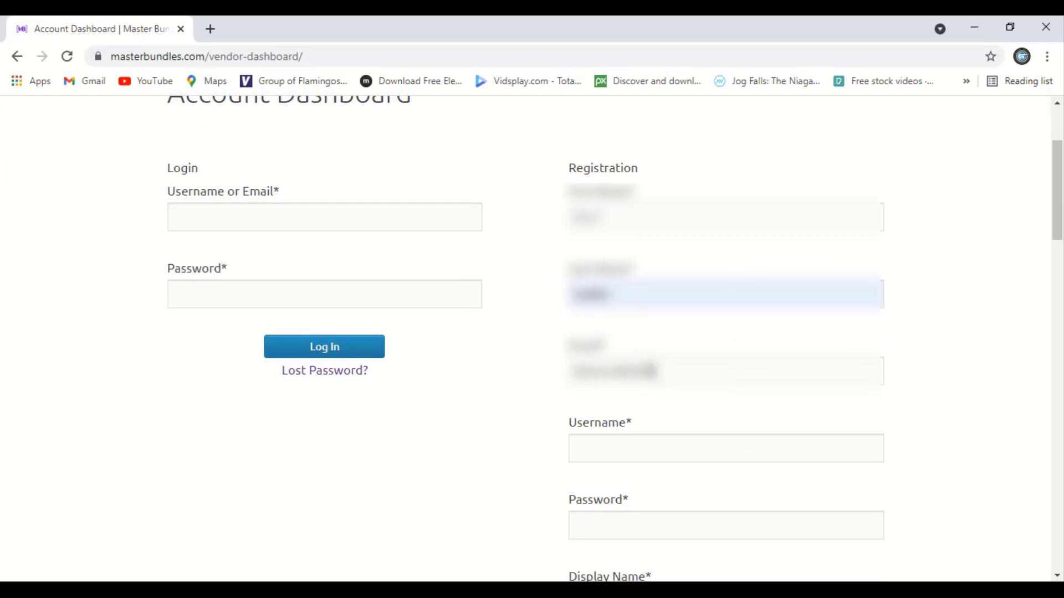
pyautogui.write('.com')
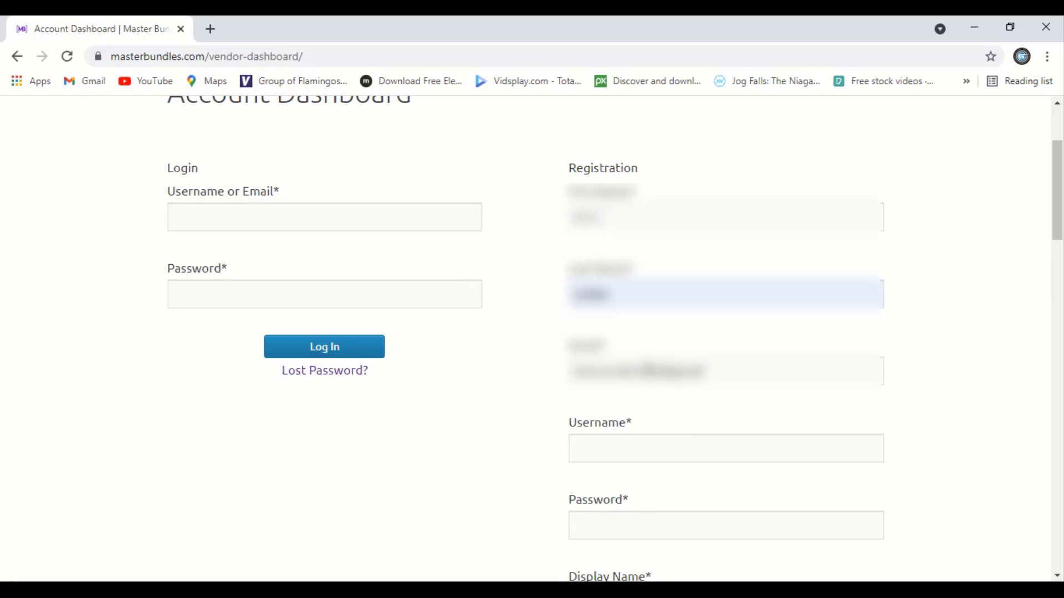
pyautogui.write('.com')
# Fill in a username, the account password and a public display name.
pyautogui.click(680, 448)
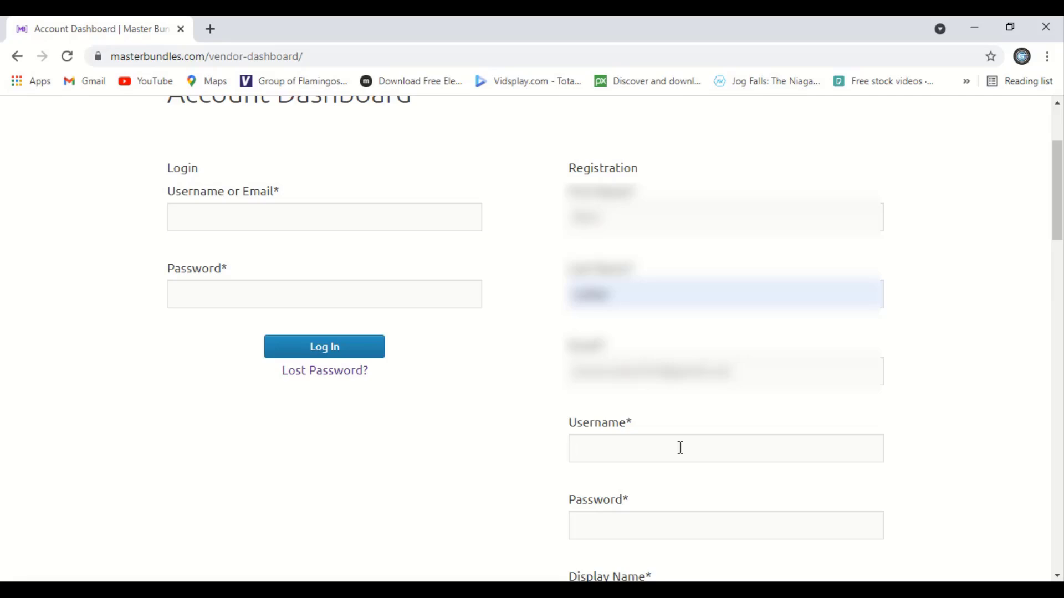
pyautogui.write('Graphi')
pyautogui.scroll(-1, 677, 506)
pyautogui.scroll(-1, 677, 506)
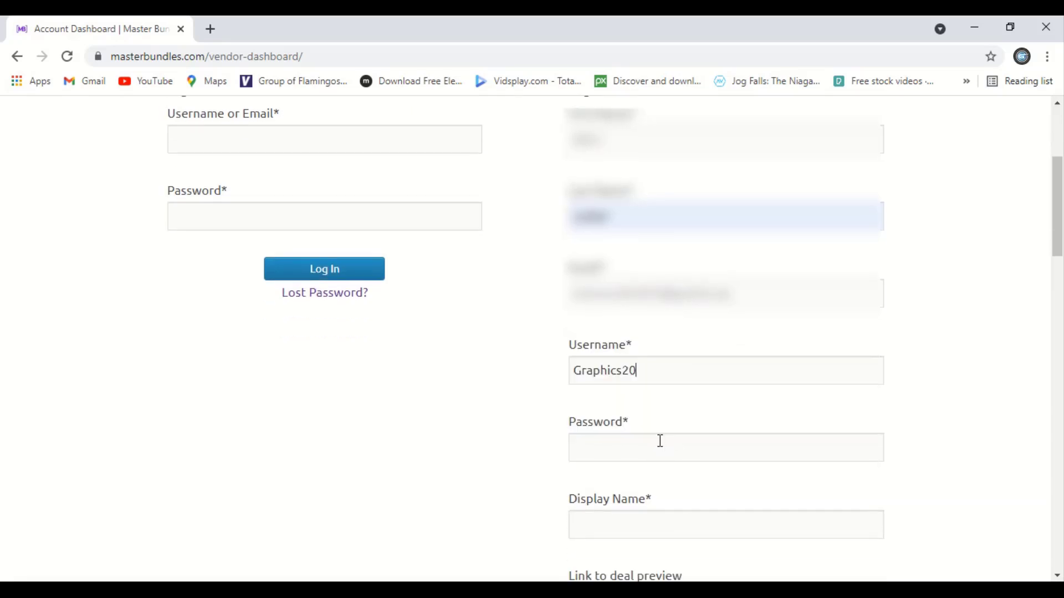
pyautogui.click(660, 441)
pyautogui.write('********')
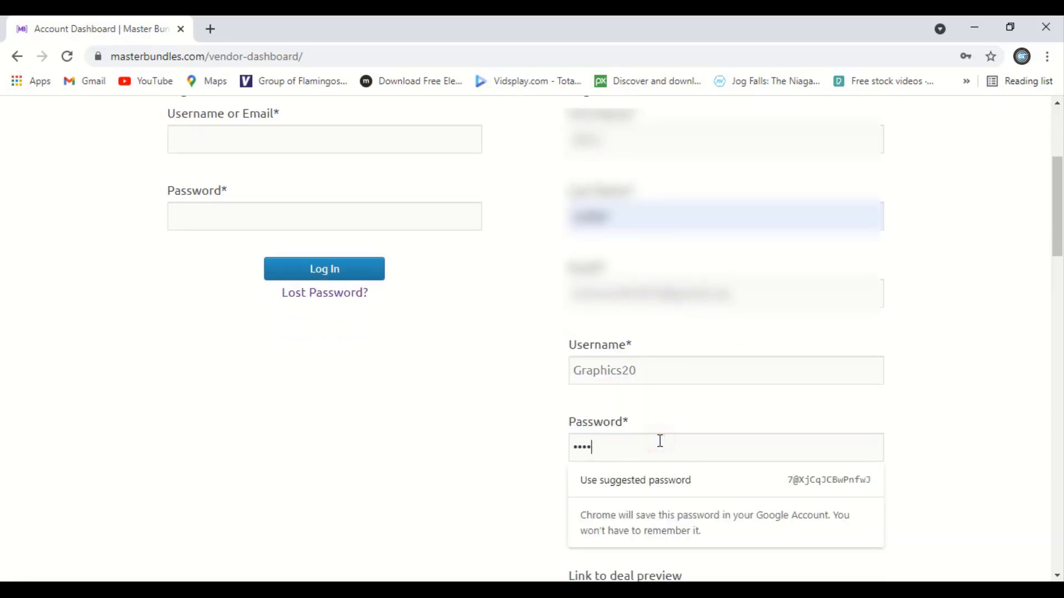
pyautogui.write('***')
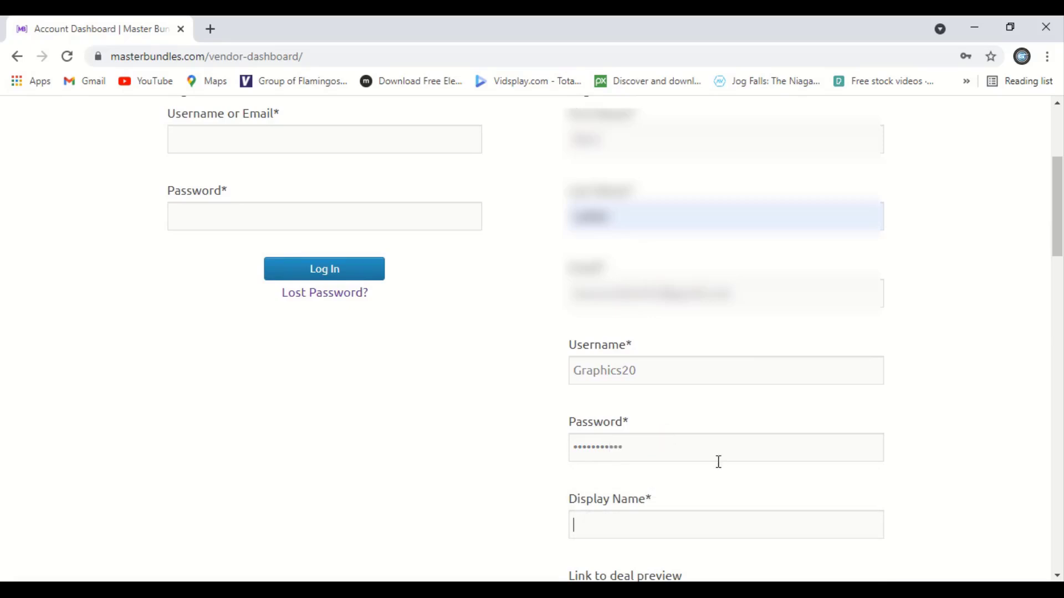
pyautogui.click(640, 525)
pyautogui.write('Graphics20')
# Enter the Payoneer e-mail address and submit the vendor registration.
pyautogui.scroll(-4, 998, 327)
pyautogui.scroll(-5, 978, 333)
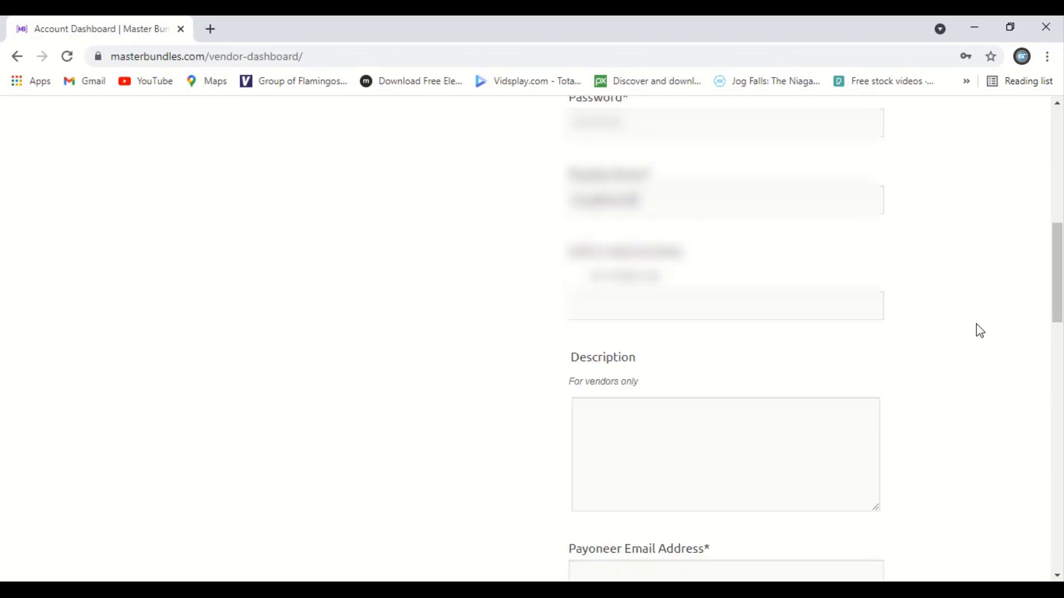
pyautogui.click(630, 353)
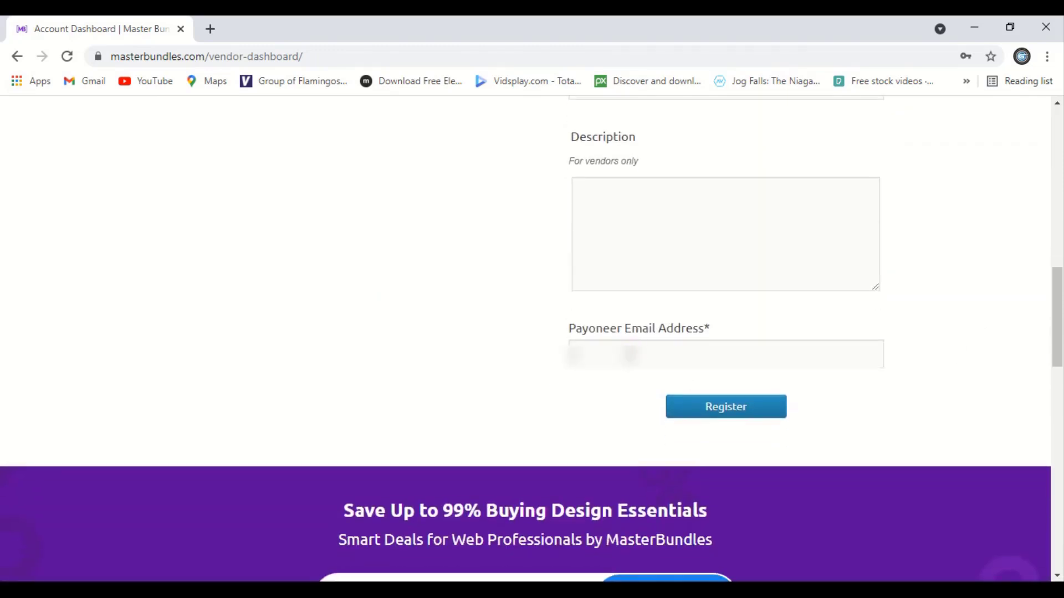
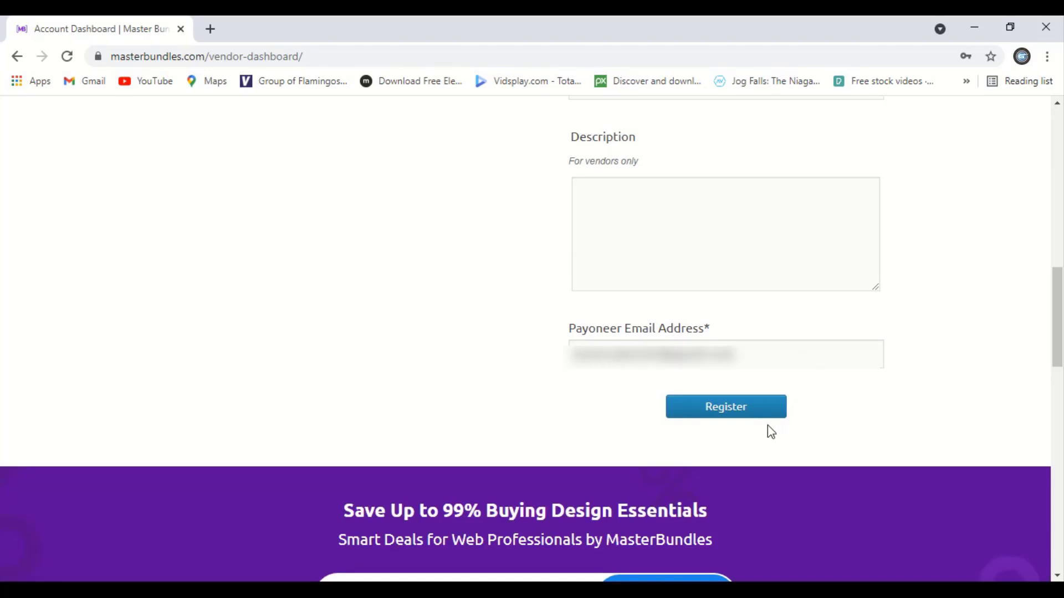
pyautogui.click(762, 417)
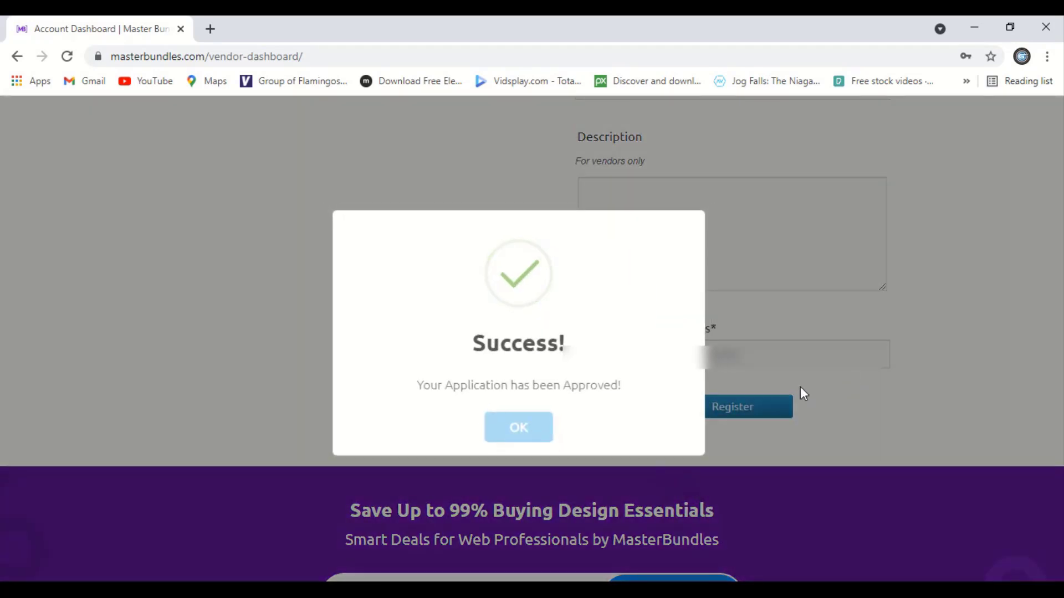
# Dismiss the approval notice, view Earnings in the dashboard, then go to Add Product.
pyautogui.click(520, 433)
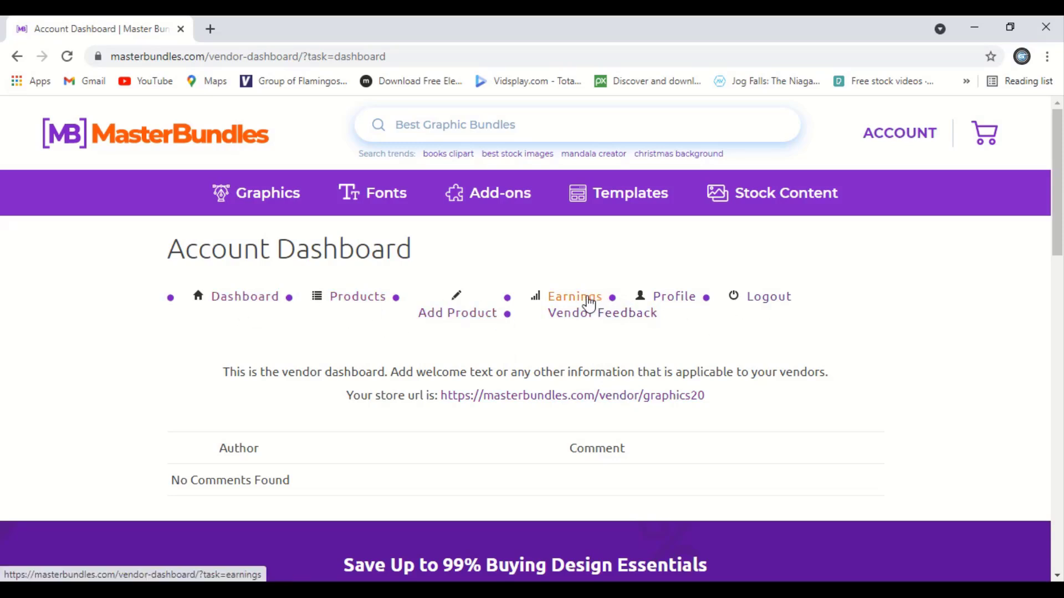
pyautogui.click(589, 302)
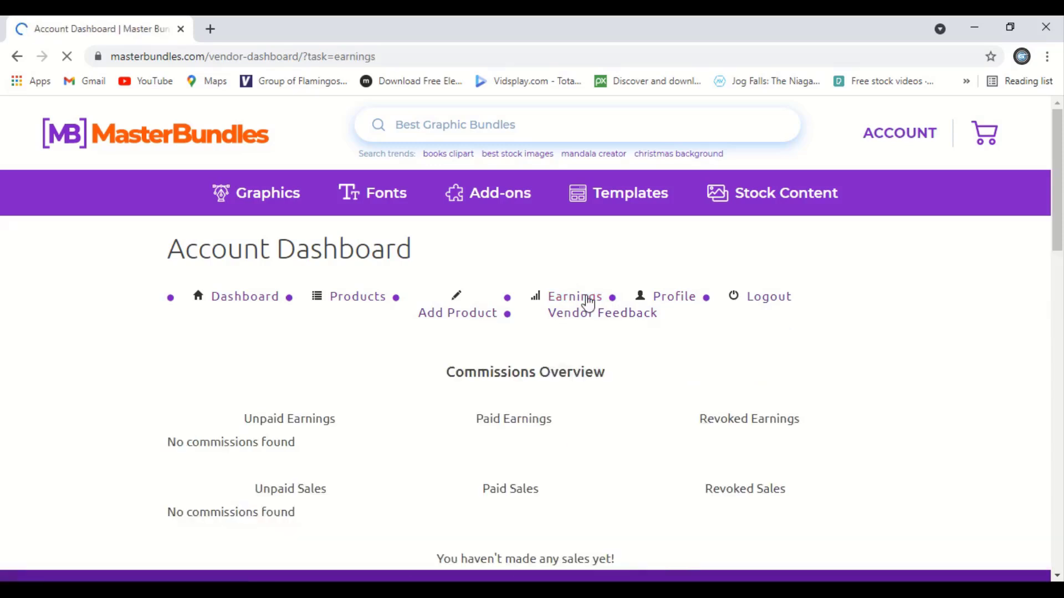
pyautogui.scroll(-1, 463, 416)
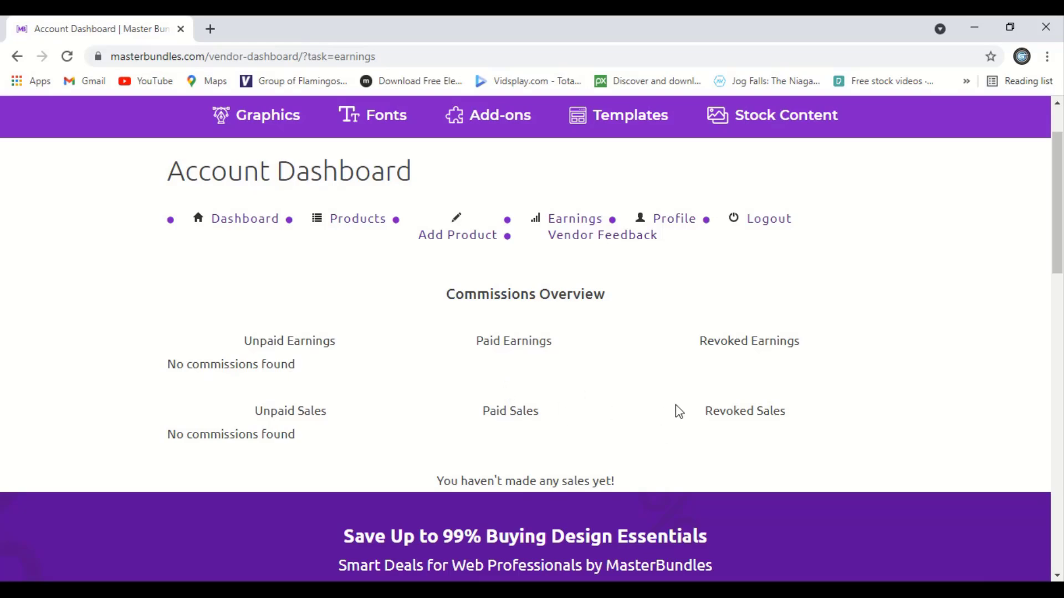
pyautogui.scroll(2, 723, 370)
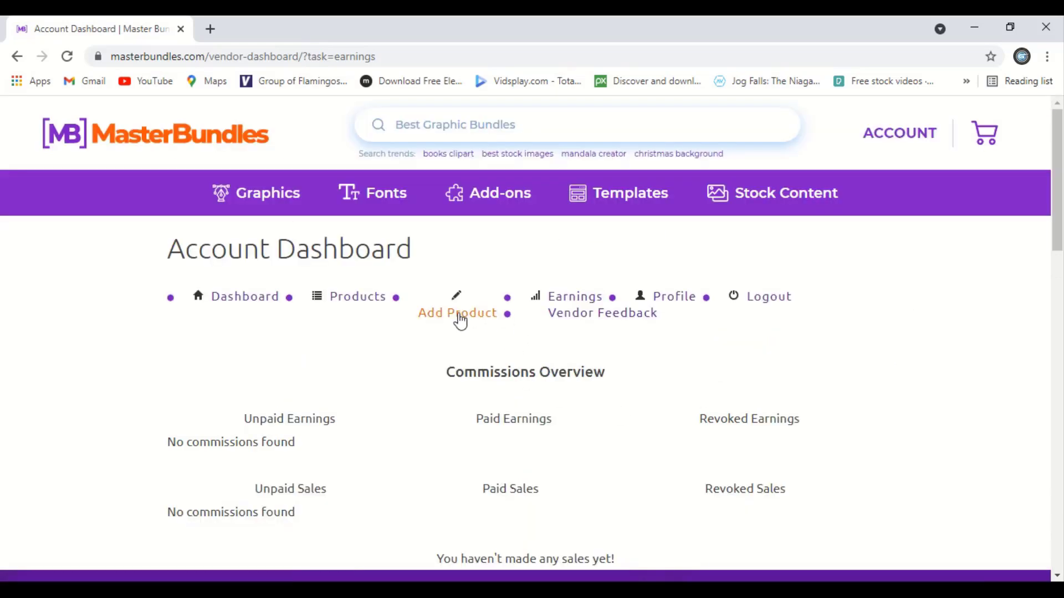
pyautogui.click(458, 317)
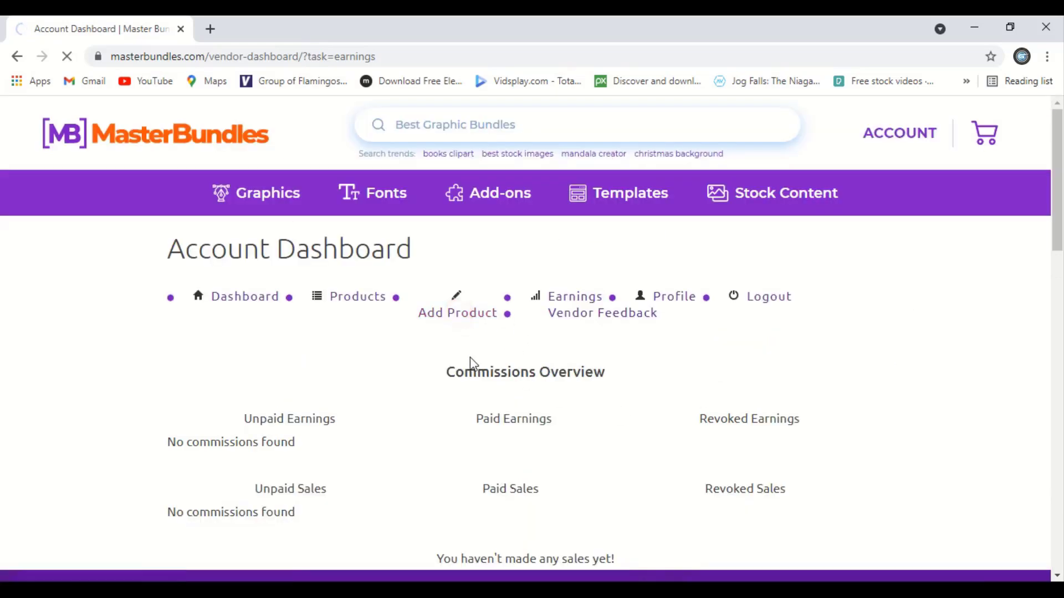
pyautogui.scroll(-3, 635, 308)
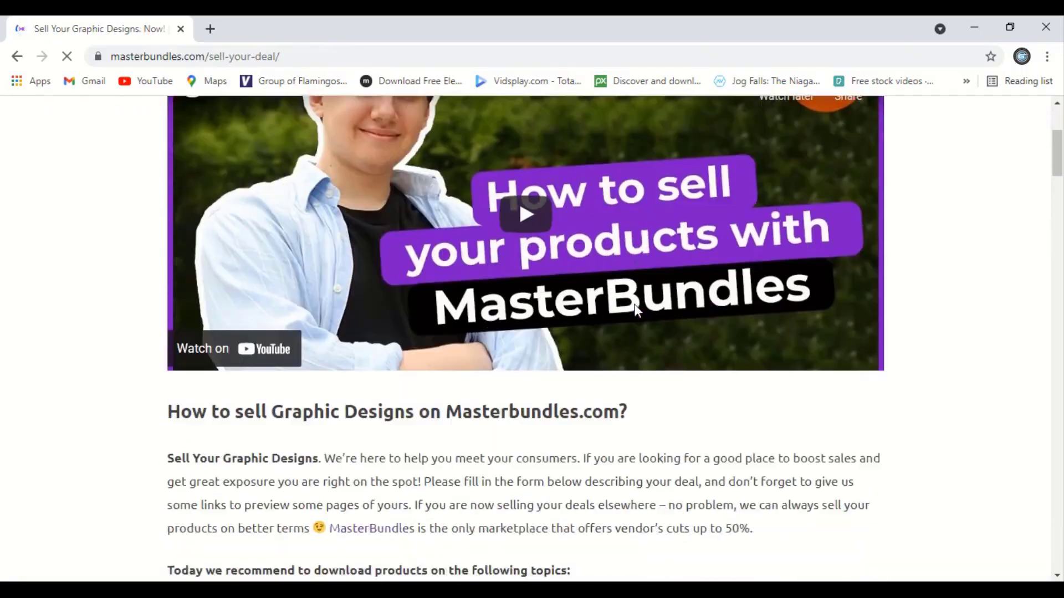
pyautogui.scroll(-5, 635, 310)
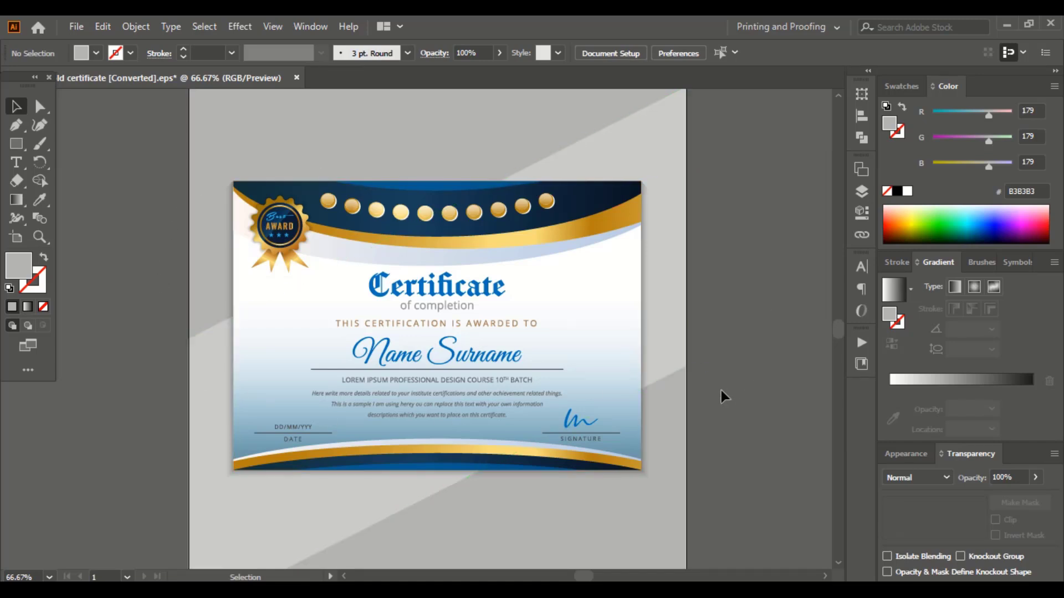
pyautogui.click(861, 193)
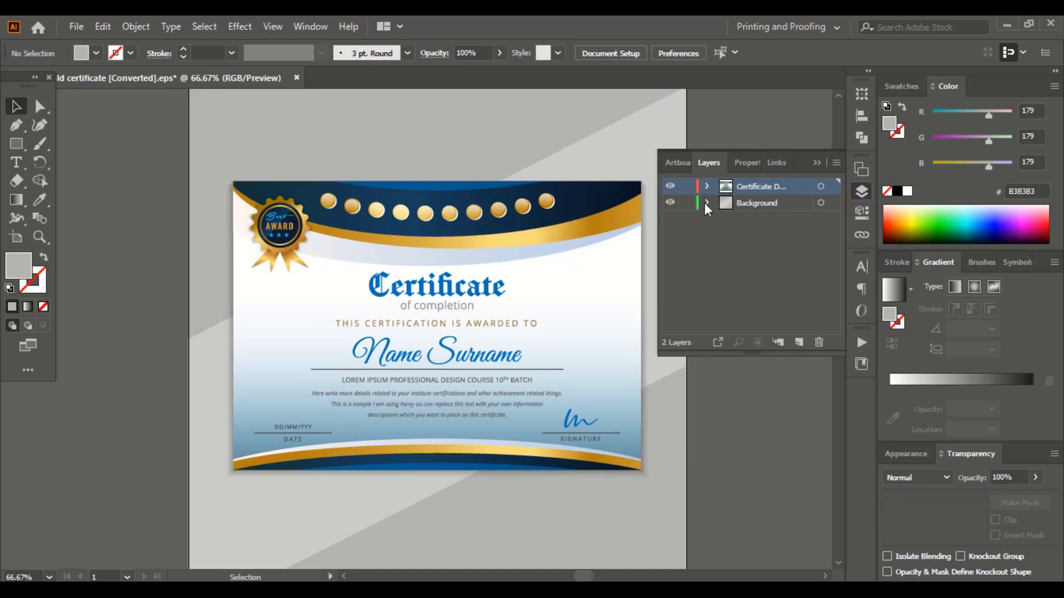
pyautogui.click(707, 186)
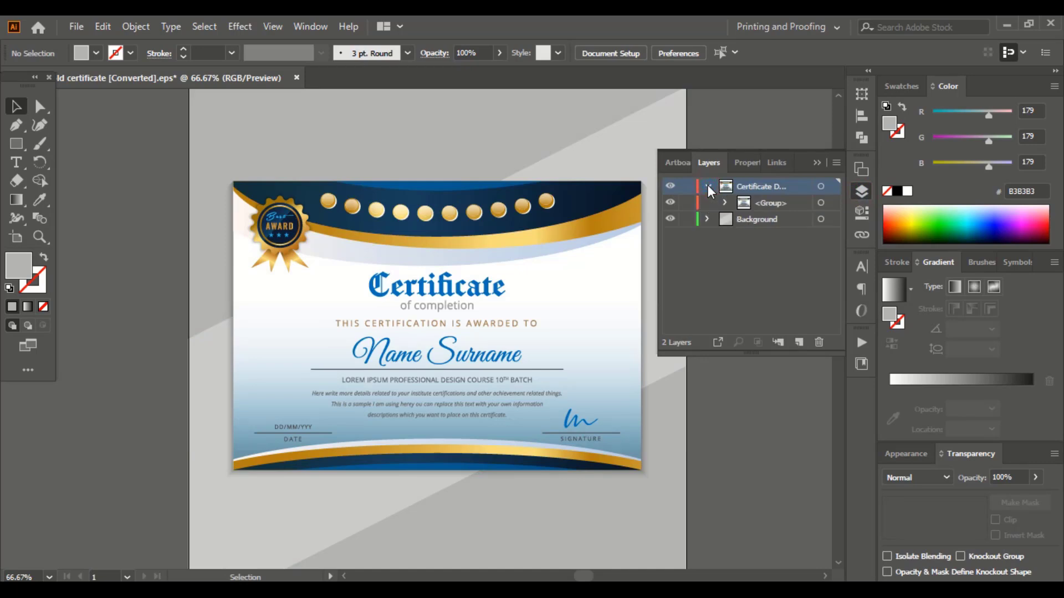
pyautogui.click(725, 203)
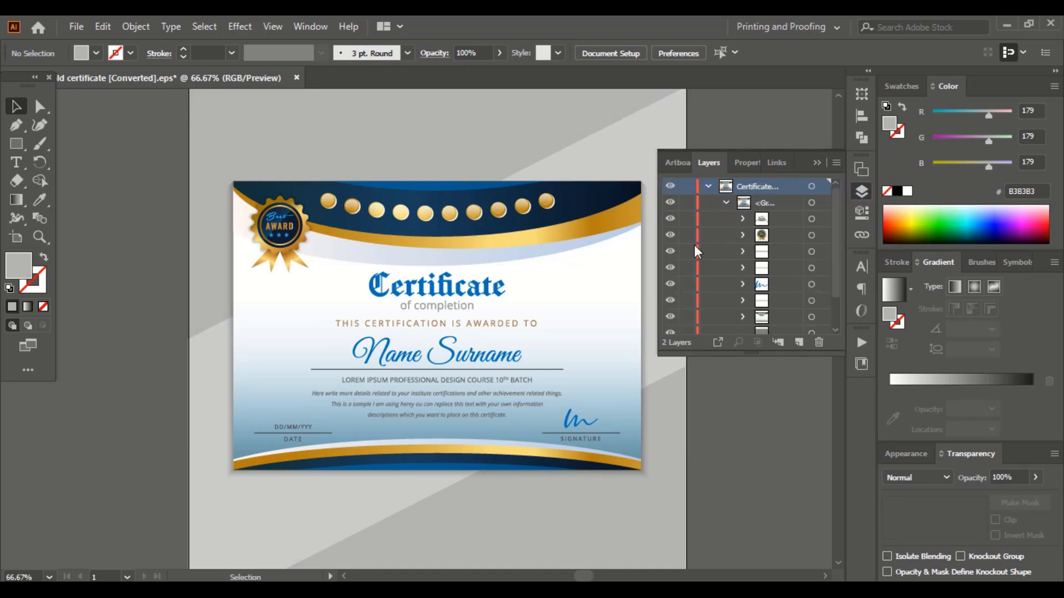
pyautogui.click(670, 236)
pyautogui.click(670, 236)
pyautogui.click(670, 284)
pyautogui.click(671, 286)
pyautogui.click(708, 188)
pyautogui.click(817, 162)
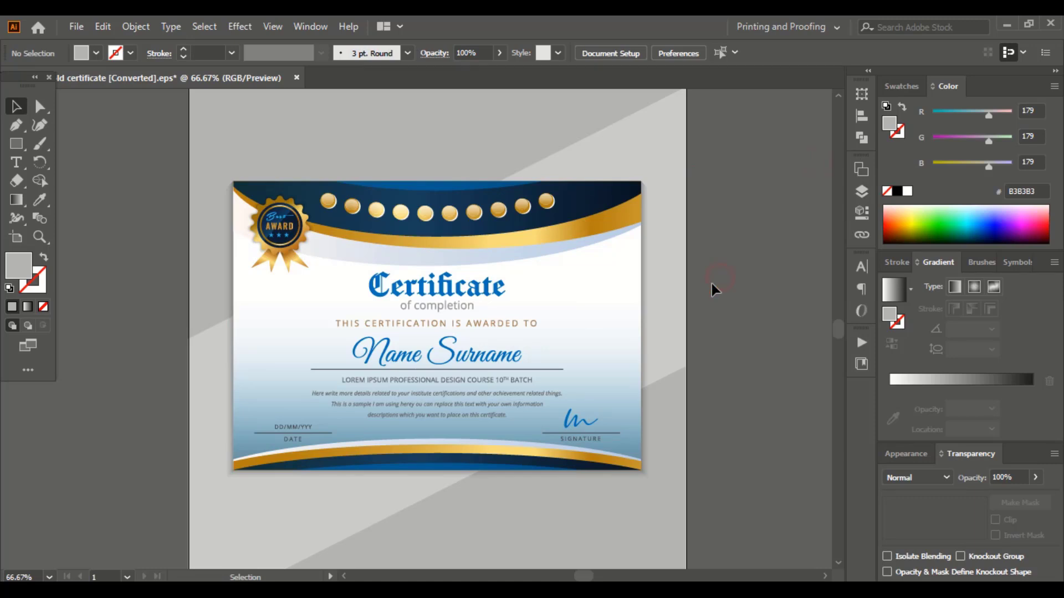
pyautogui.hotkey('ctrl', '-')
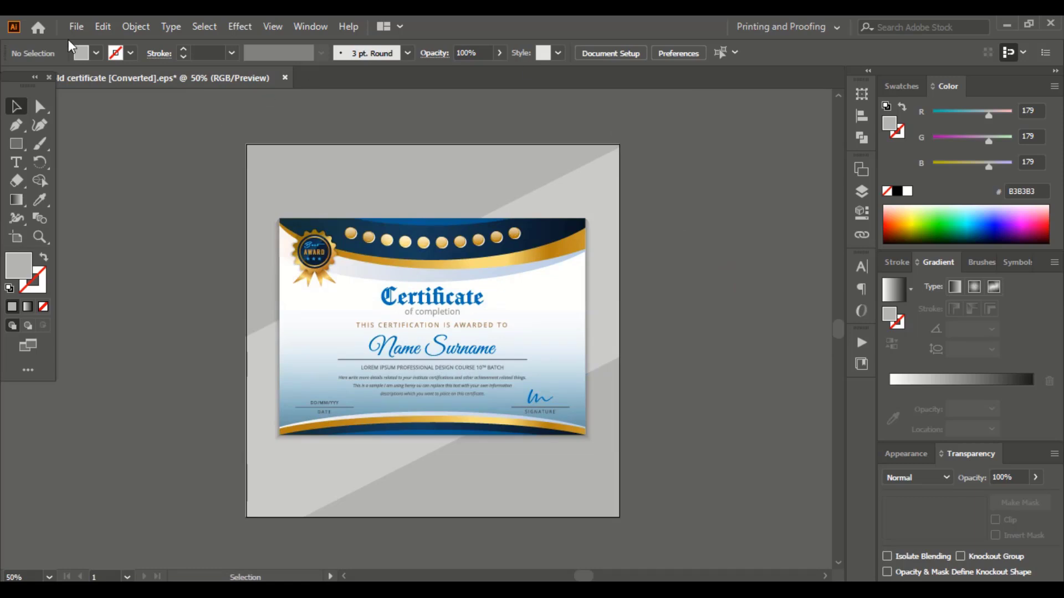
# Export the certificate via Save for Web (Legacy) as a JPEG named 1, then select the background artwork.
pyautogui.click(76, 27)
pyautogui.moveTo(167, 301)
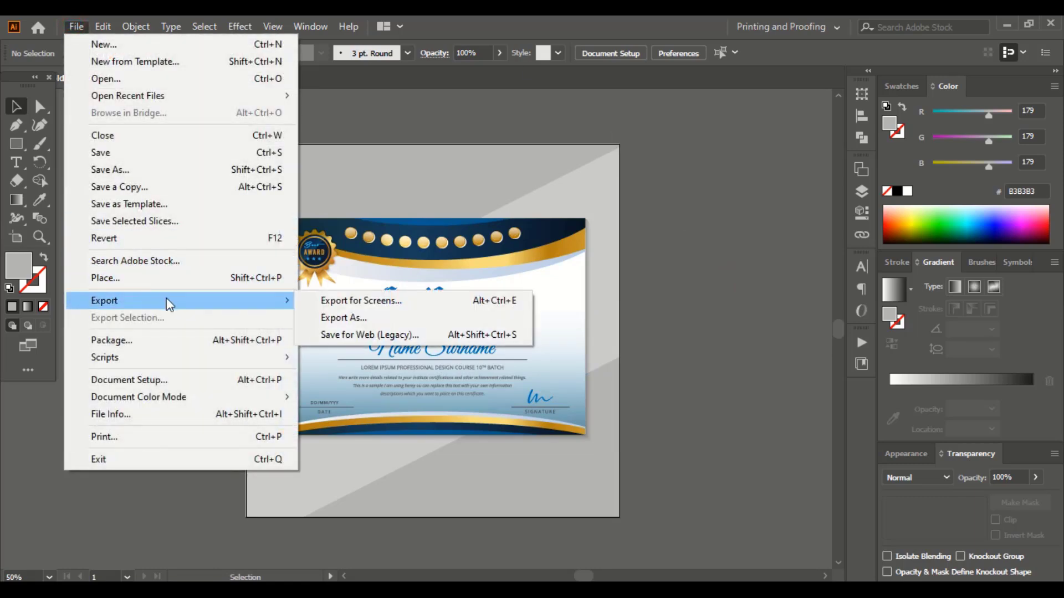
pyautogui.click(366, 335)
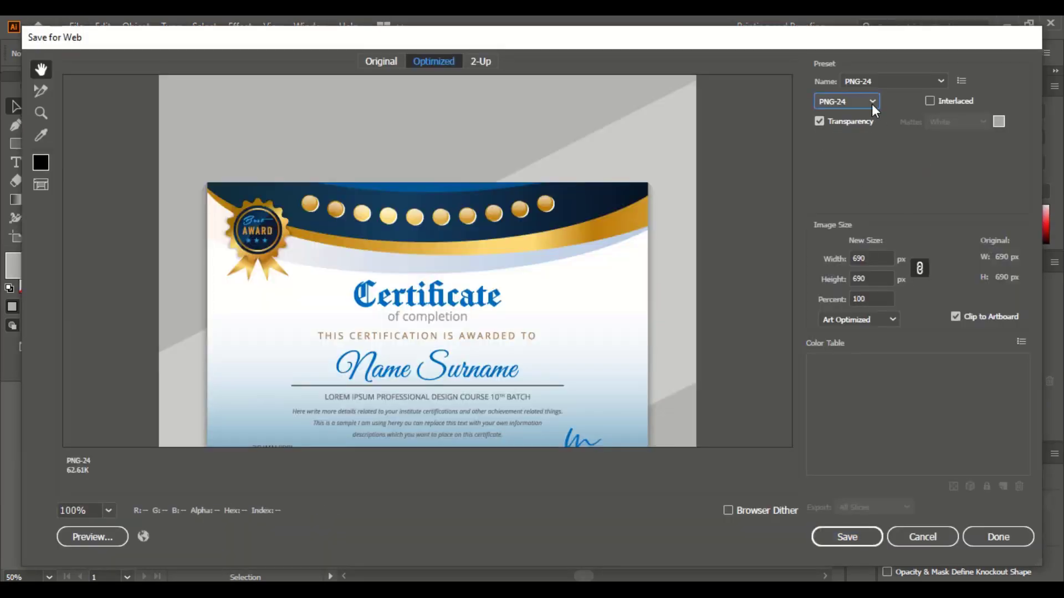
pyautogui.click(872, 104)
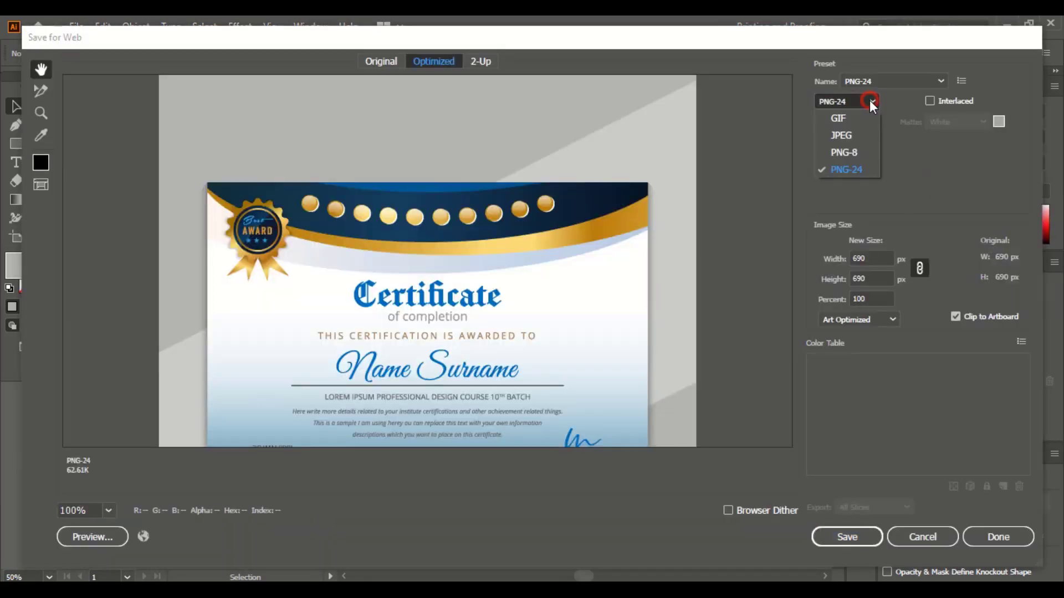
pyautogui.click(843, 137)
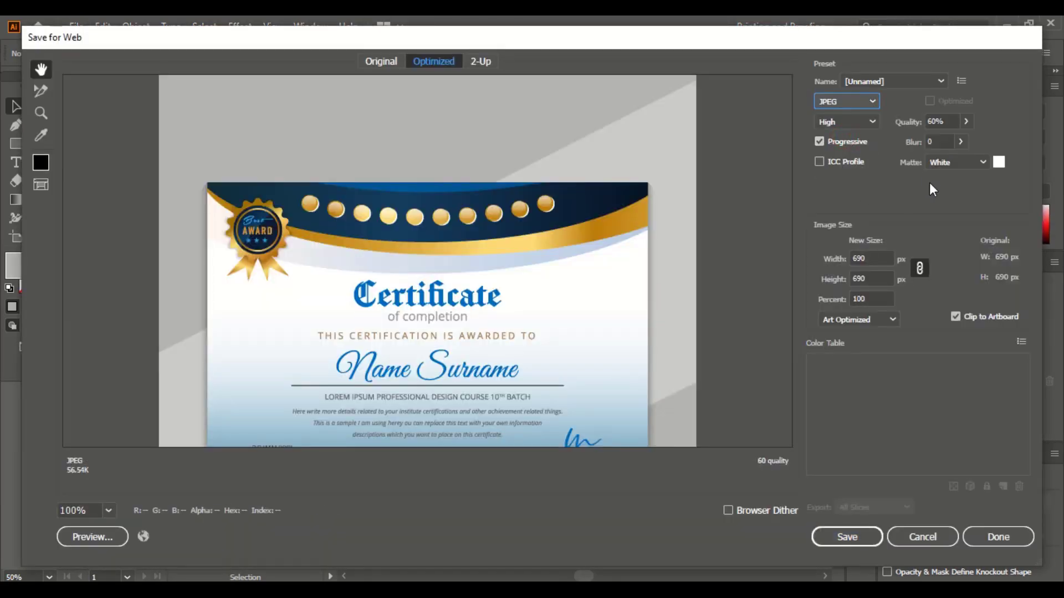
pyautogui.click(844, 537)
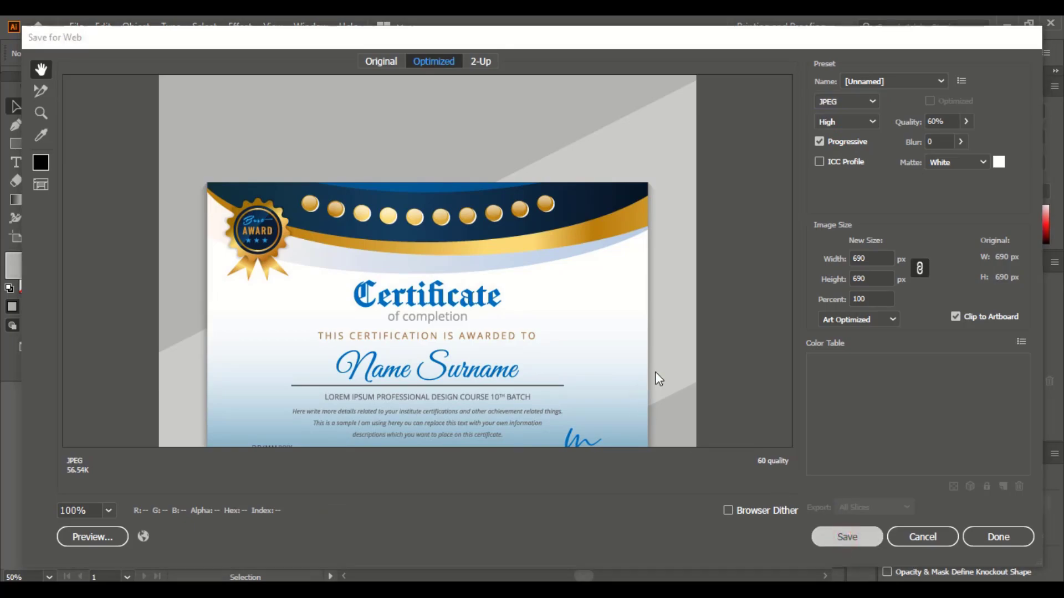
pyautogui.write('1')
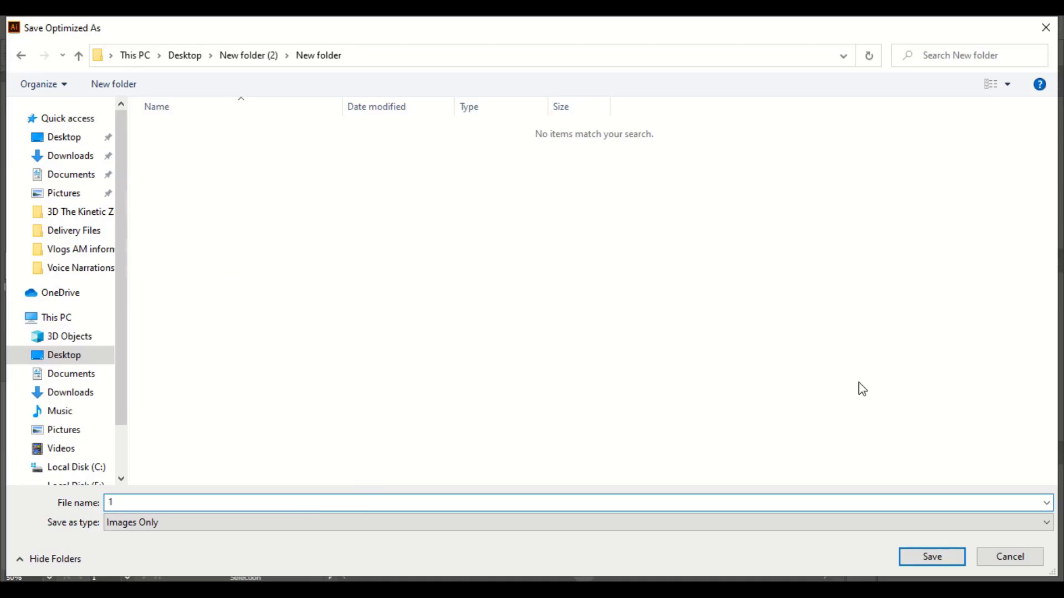
pyautogui.click(919, 555)
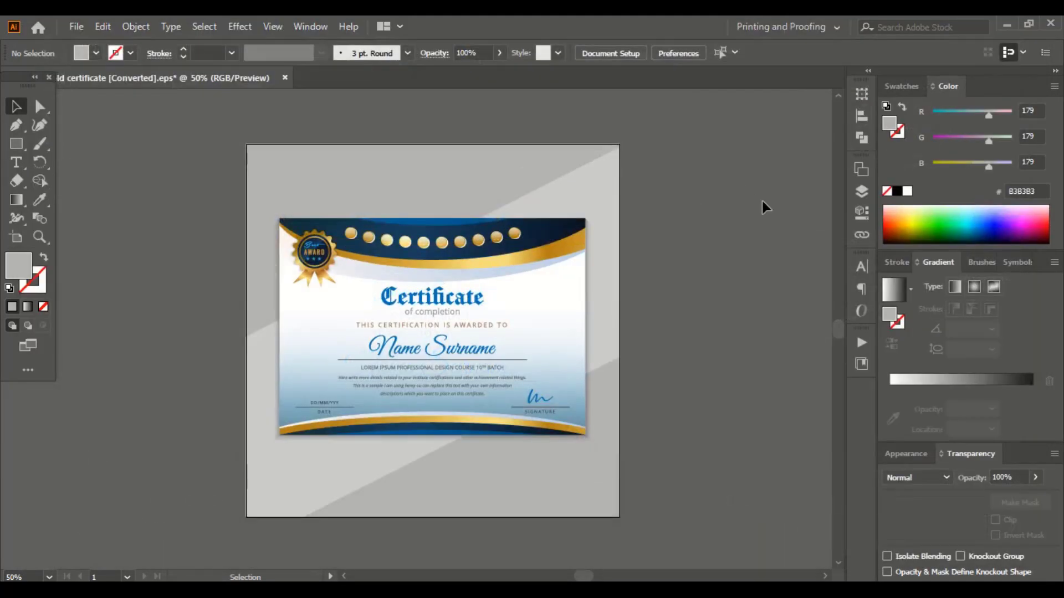
pyautogui.click(387, 168)
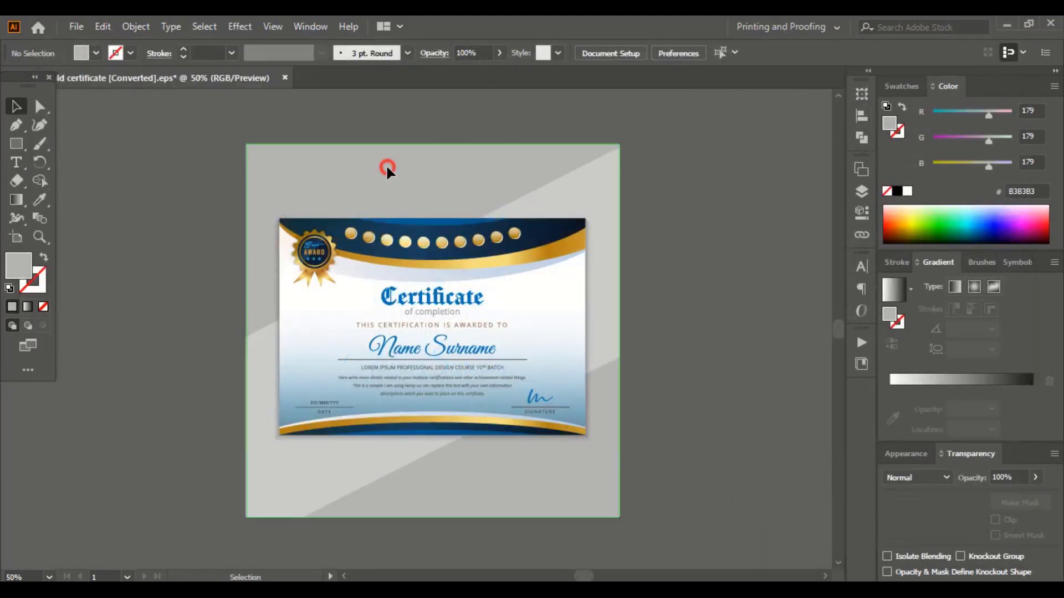
# Lower the background's red value for a blue look and save it via Save for Web as the second JPEG preview.
pyautogui.click(957, 113)
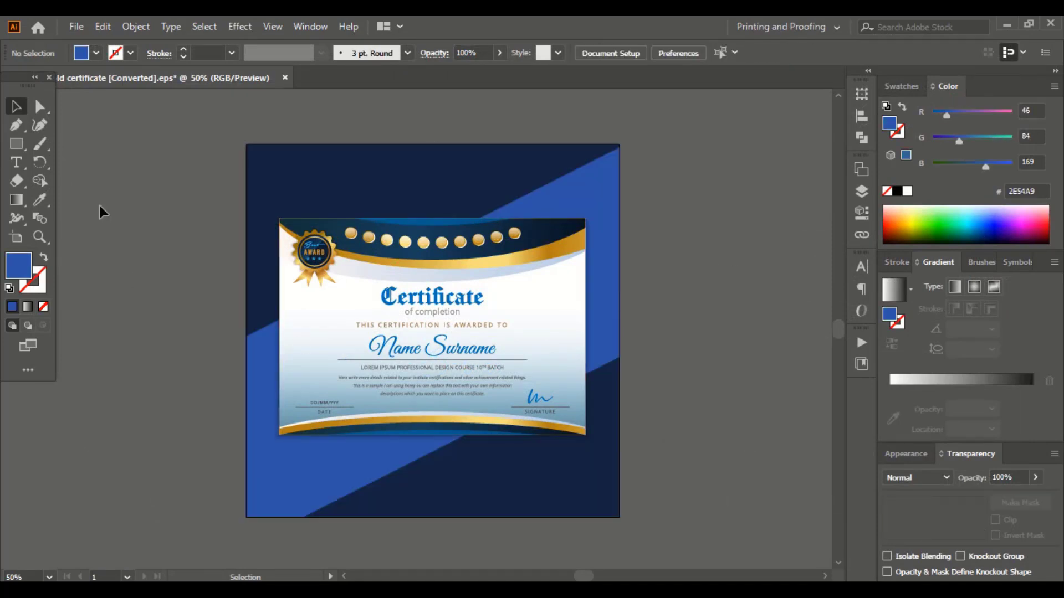
pyautogui.click(76, 27)
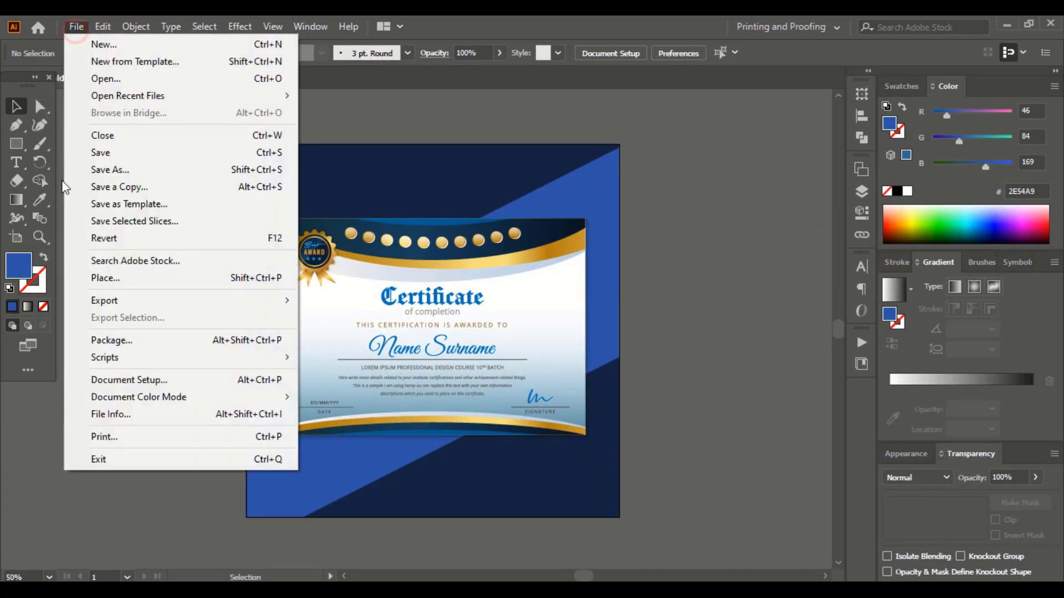
pyautogui.moveTo(159, 308)
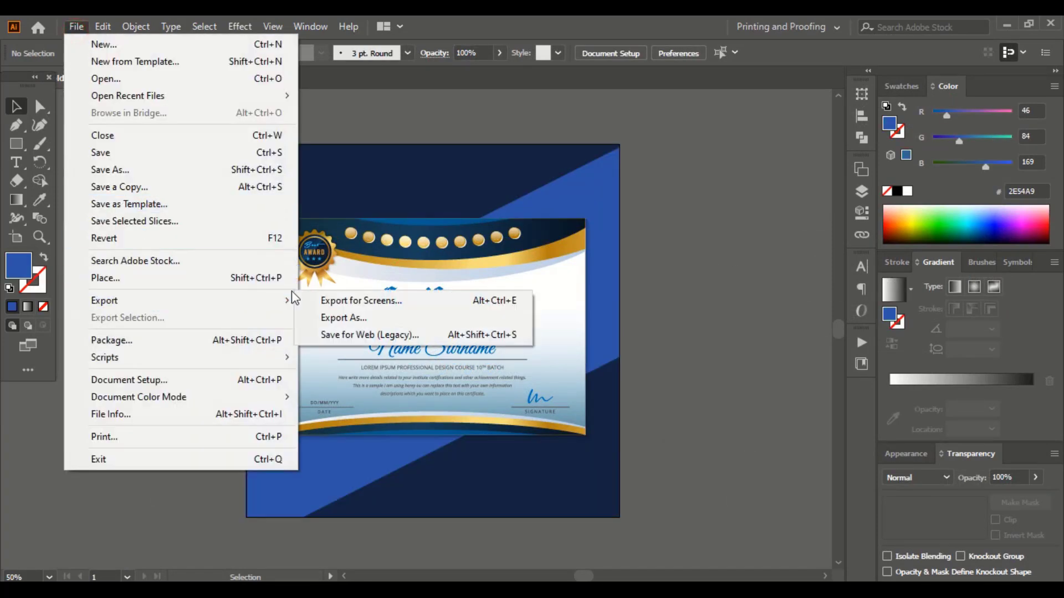
pyautogui.click(388, 336)
pyautogui.click(109, 510)
pyautogui.click(129, 493)
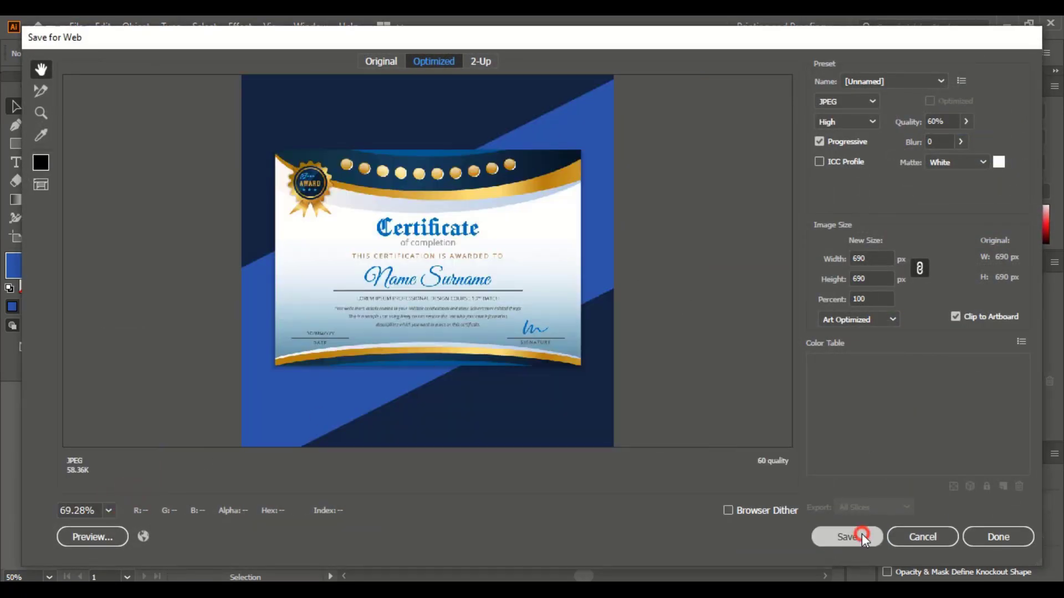
pyautogui.click(862, 535)
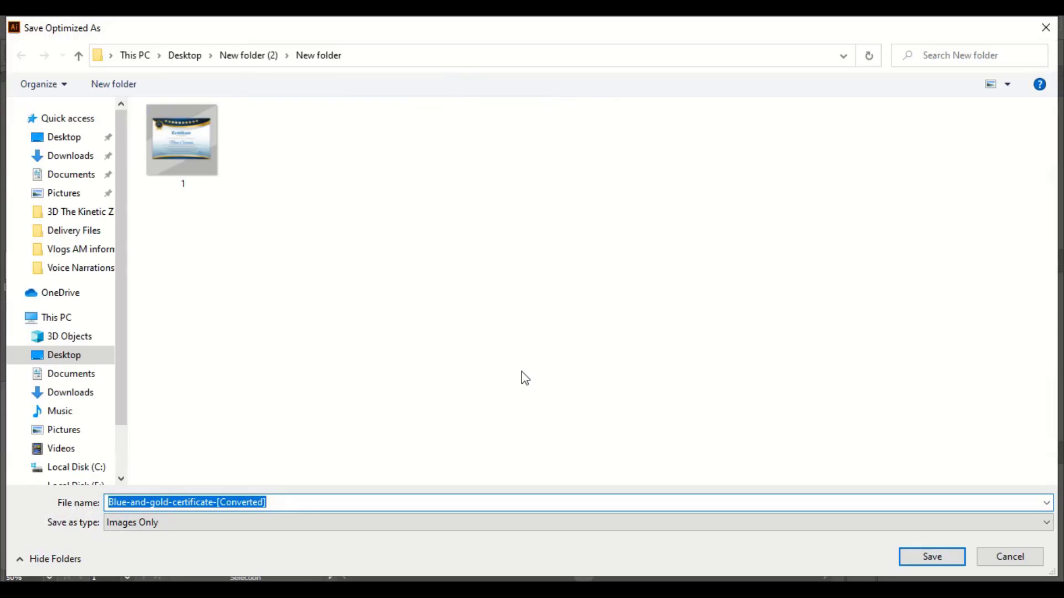
pyautogui.write('1')
pyautogui.click(948, 556)
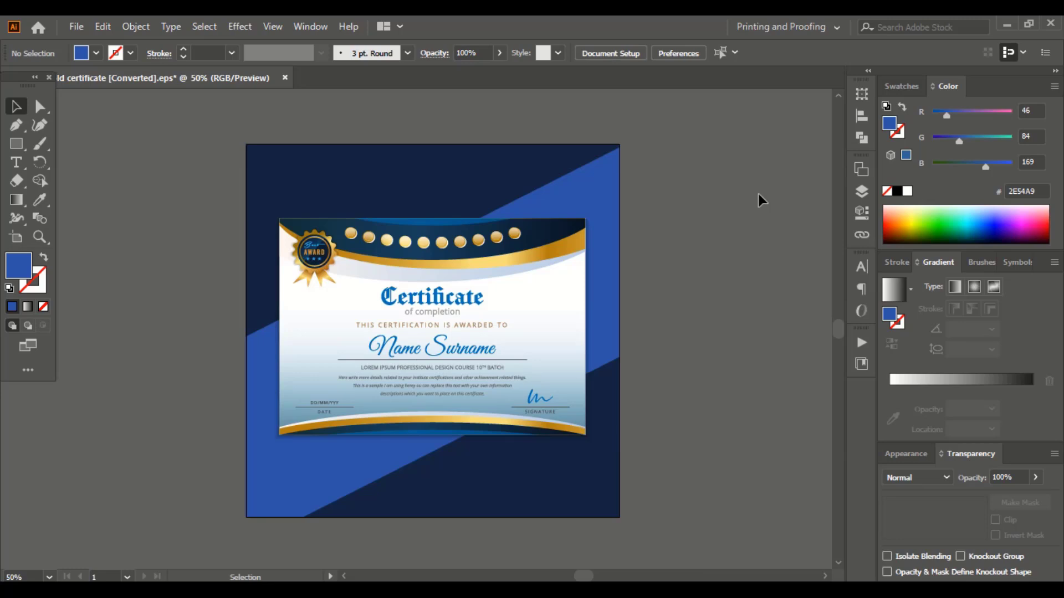
# Save the certificate as 'Certificate Design' in AI format with Illustrator 10 compatibility.
pyautogui.click(76, 27)
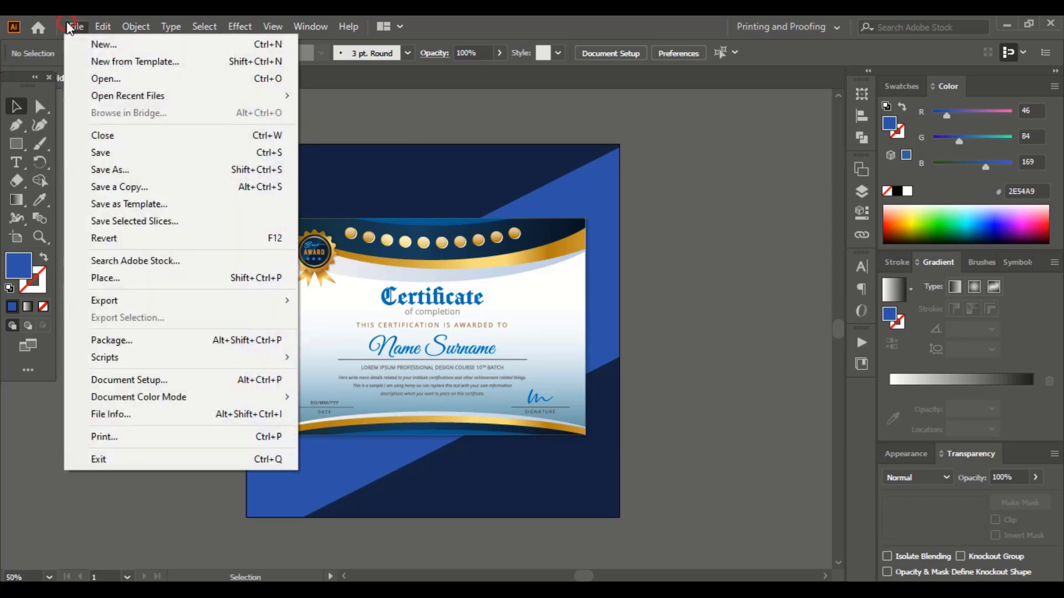
pyautogui.click(136, 170)
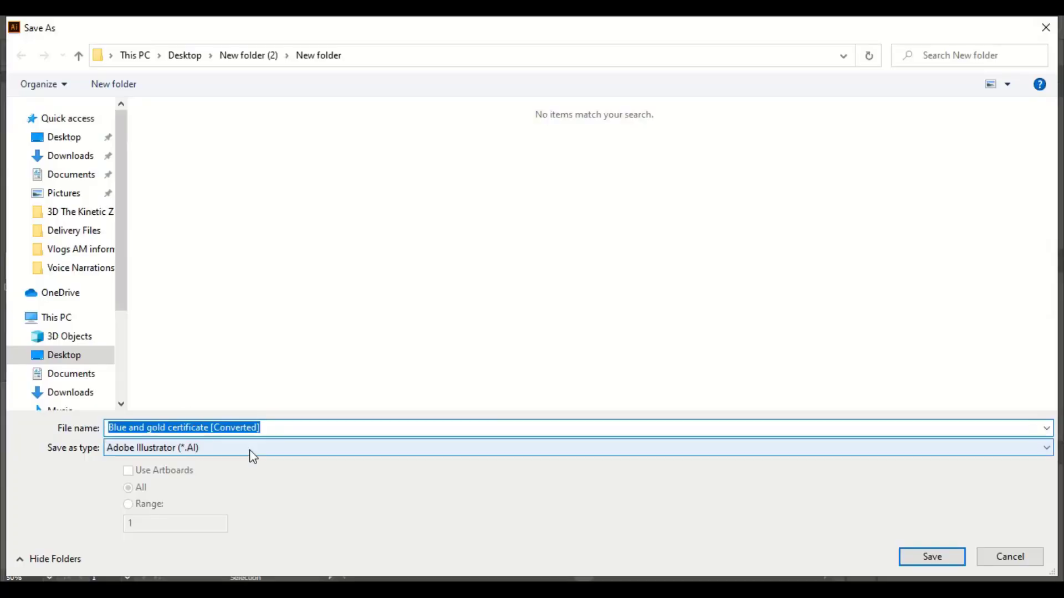
pyautogui.write('Cer')
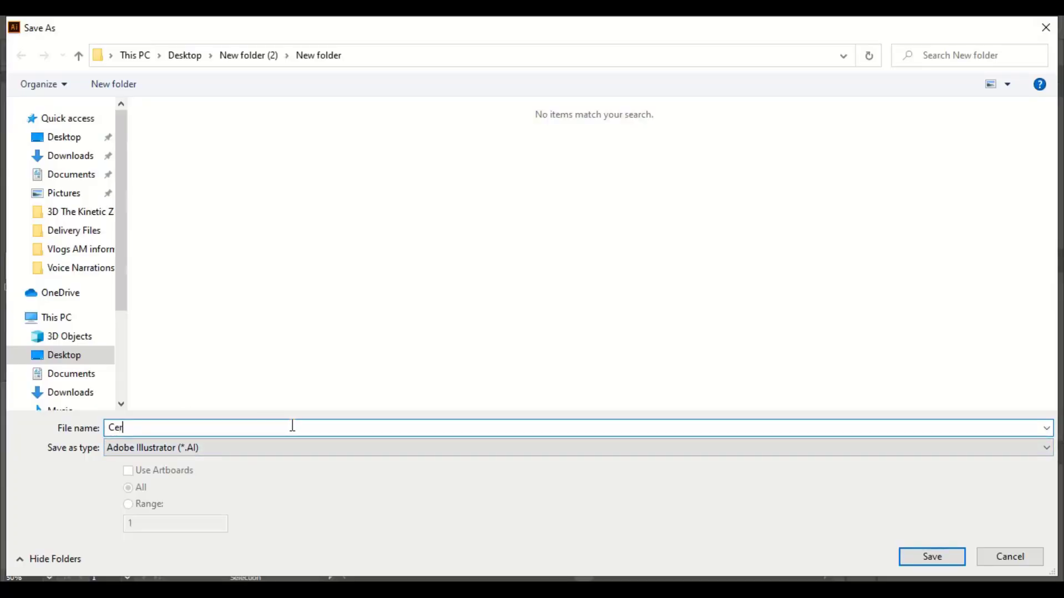
pyautogui.write('tificate')
pyautogui.write('Design')
pyautogui.click(936, 563)
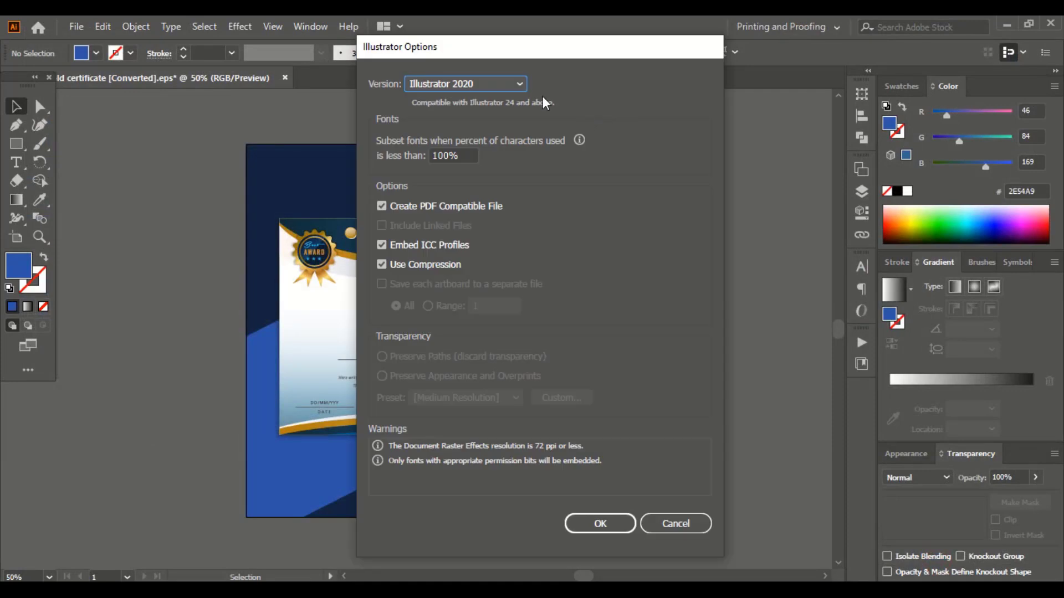
pyautogui.click(520, 84)
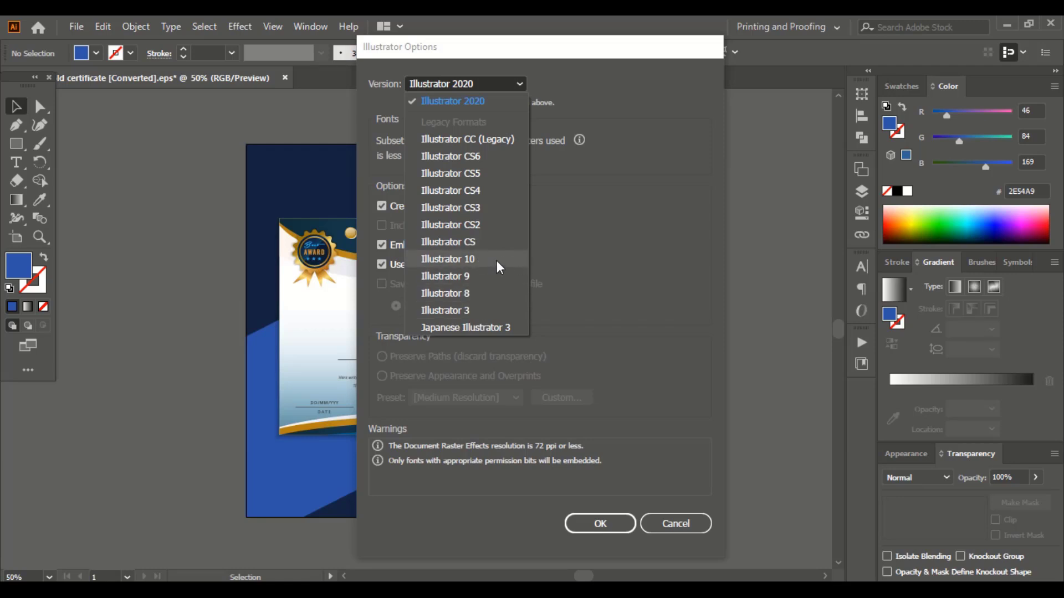
pyautogui.click(497, 262)
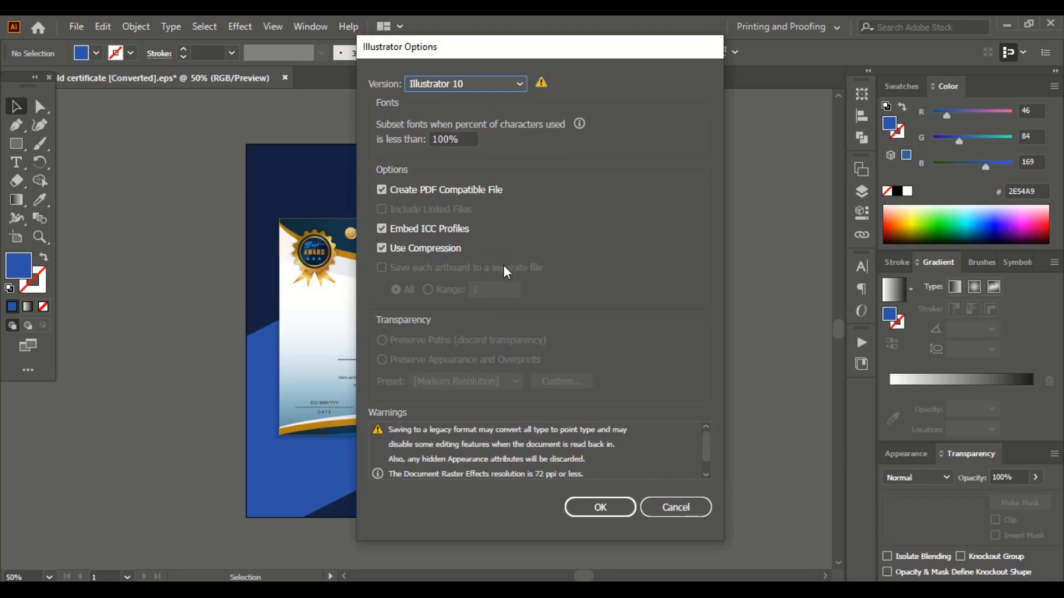
pyautogui.click(603, 509)
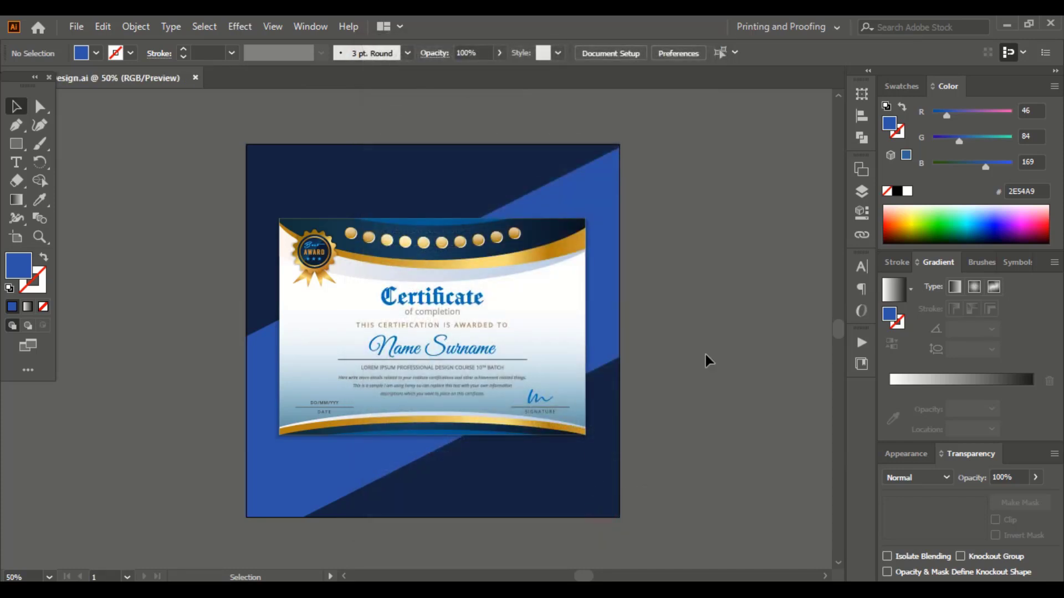
# Save a copy as an Illustrator 10 EPS with custom flattener settings, accepting the legacy-format warning.
pyautogui.click(76, 26)
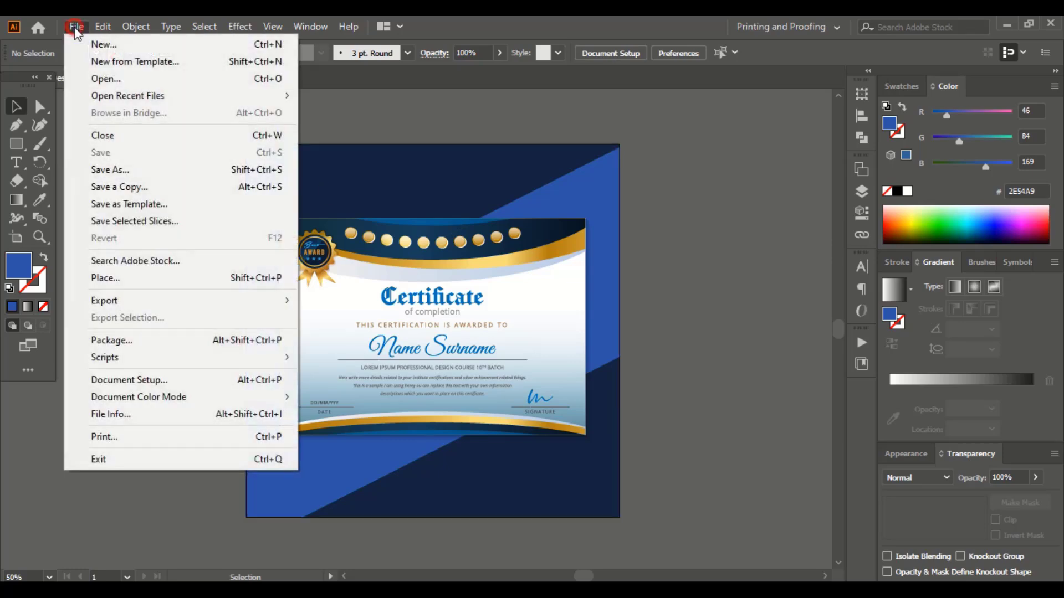
pyautogui.click(146, 185)
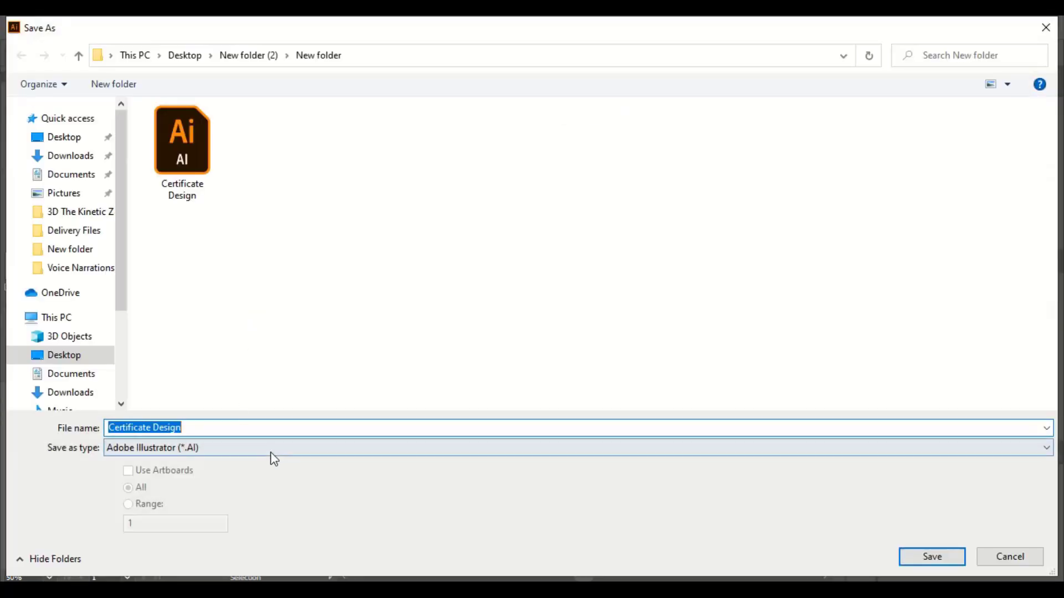
pyautogui.click(274, 459)
pyautogui.click(213, 490)
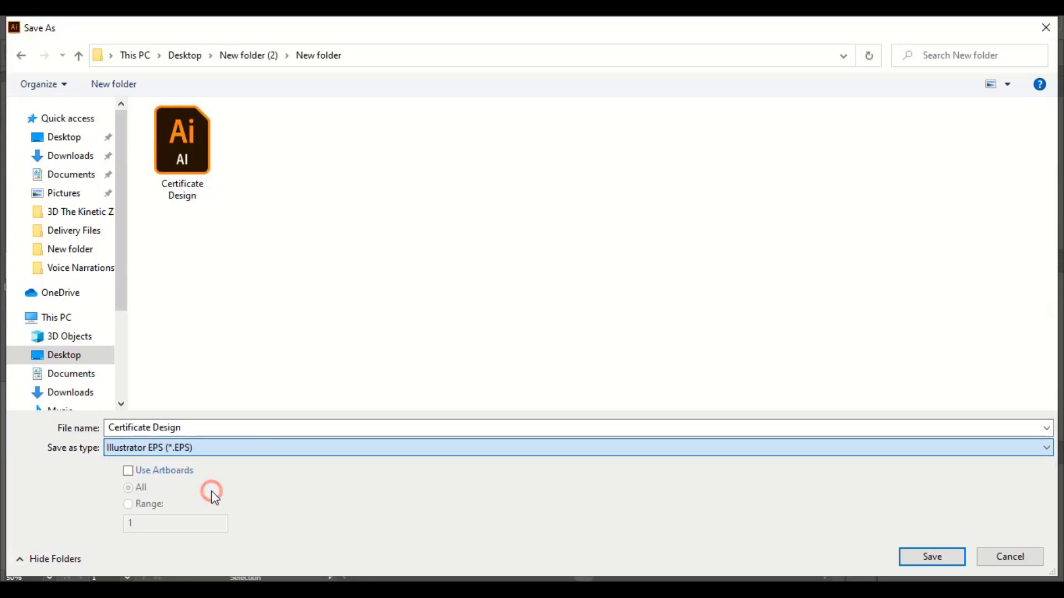
pyautogui.click(923, 558)
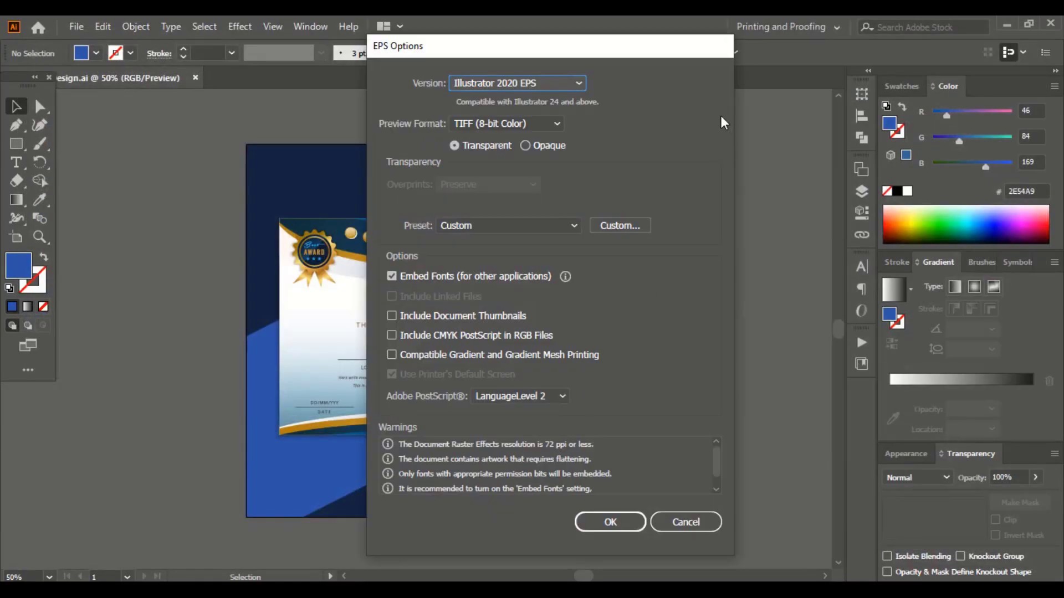
pyautogui.click(556, 84)
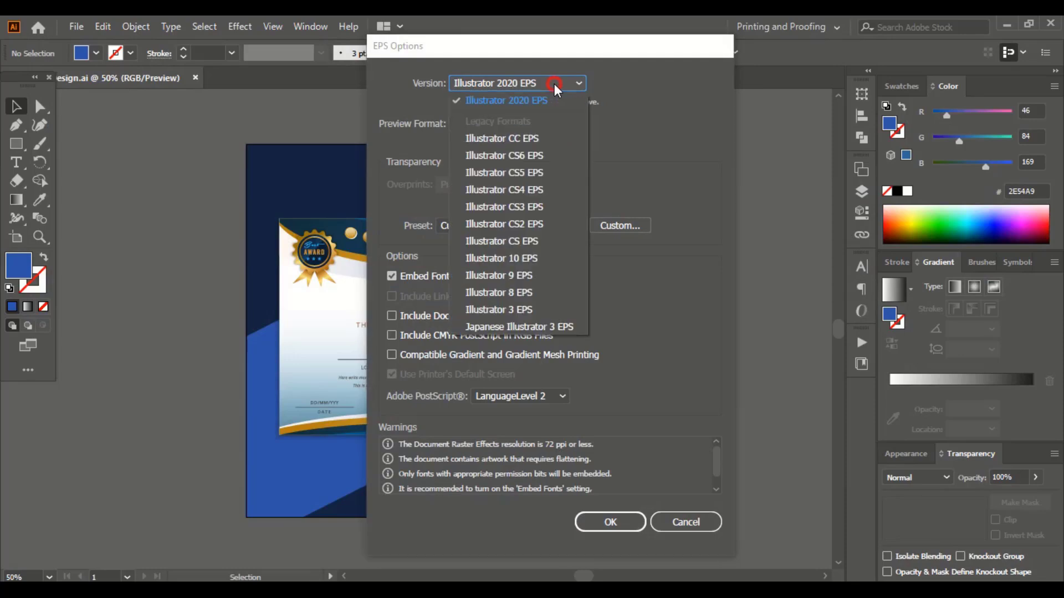
pyautogui.click(529, 258)
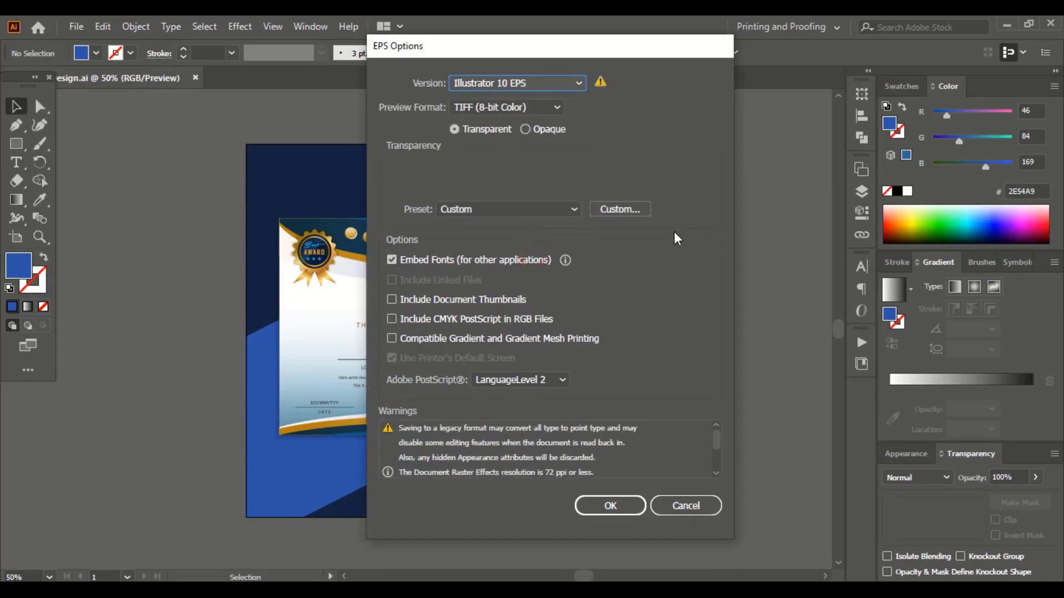
pyautogui.click(620, 209)
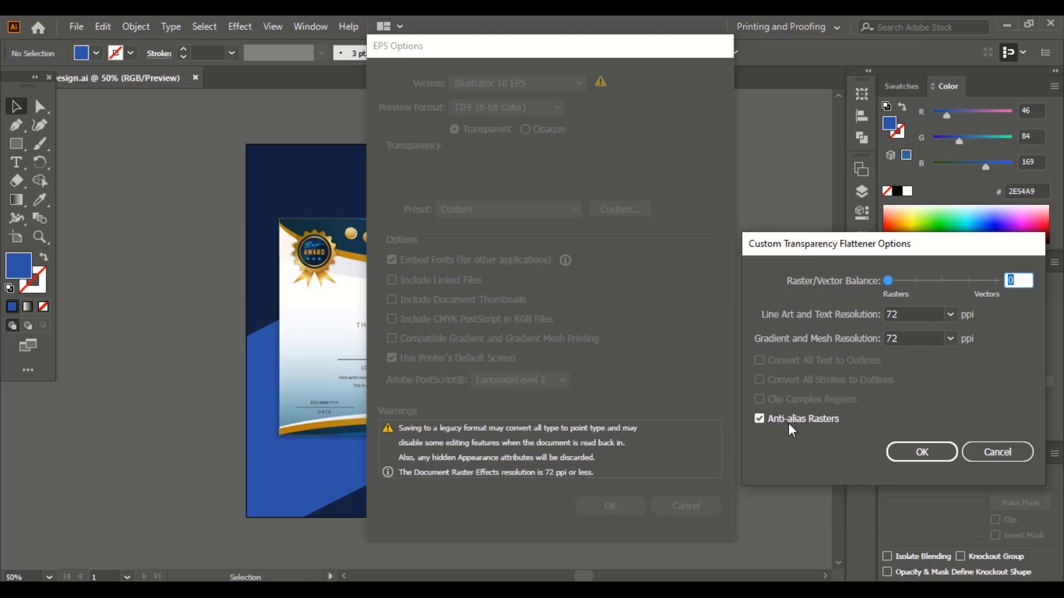
pyautogui.click(922, 451)
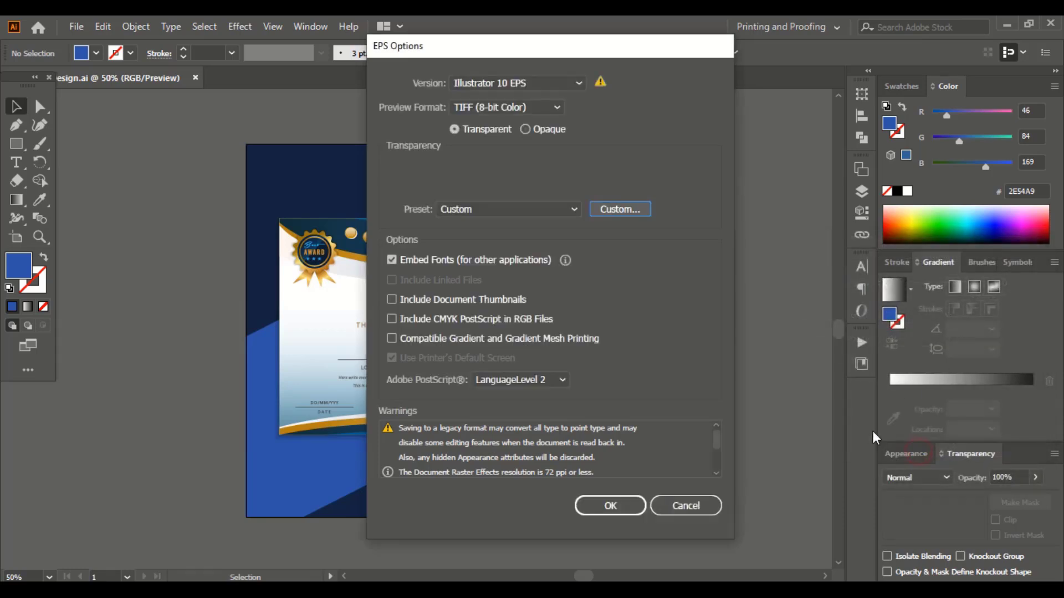
pyautogui.click(606, 501)
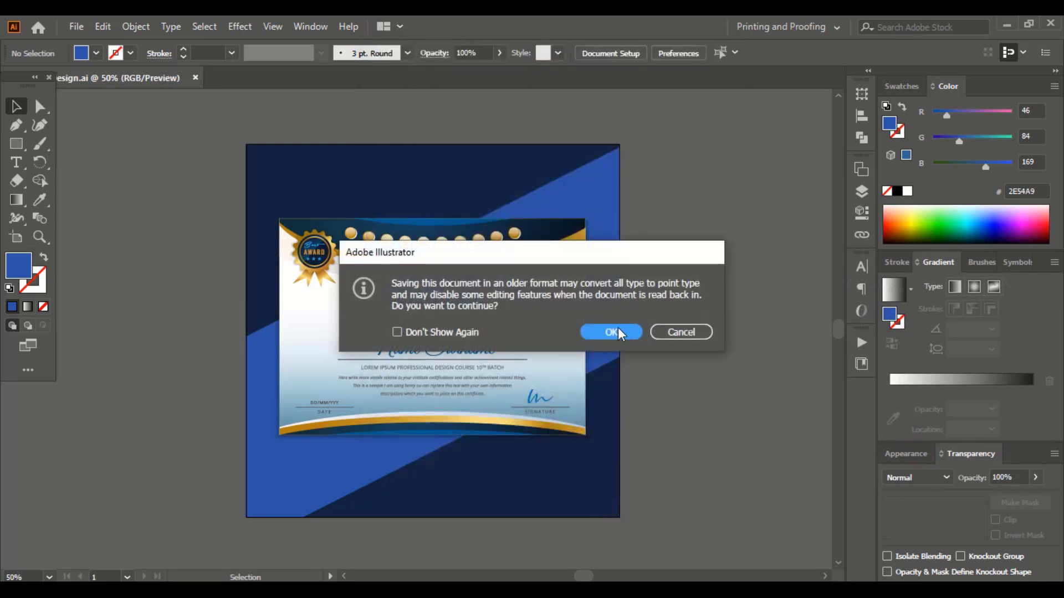
pyautogui.click(619, 333)
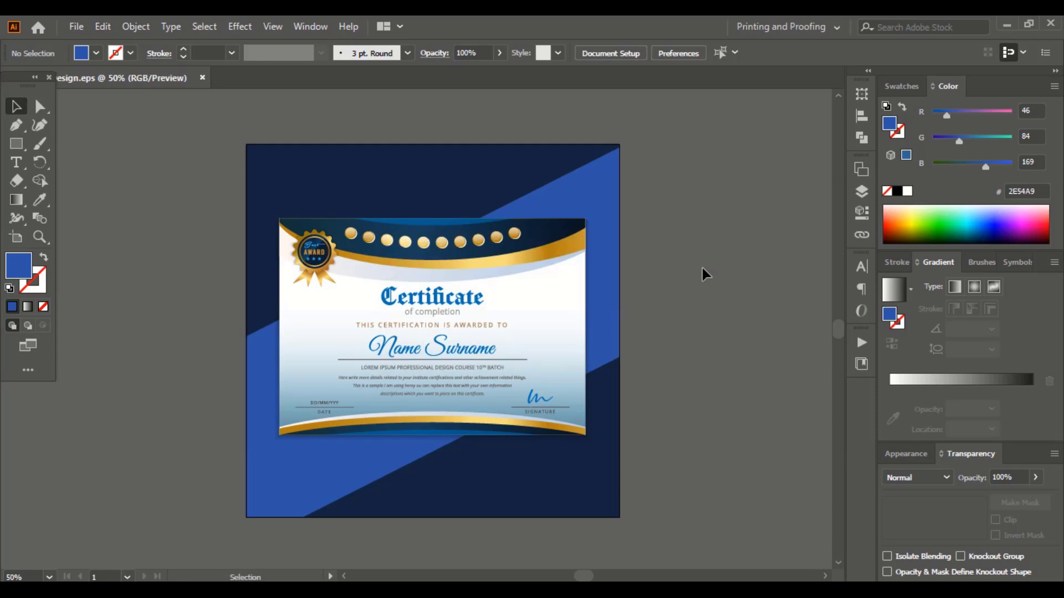
# Export the certificate as a Photoshop (*.PSD) file, accepting the export options and flattening notice.
pyautogui.click(76, 26)
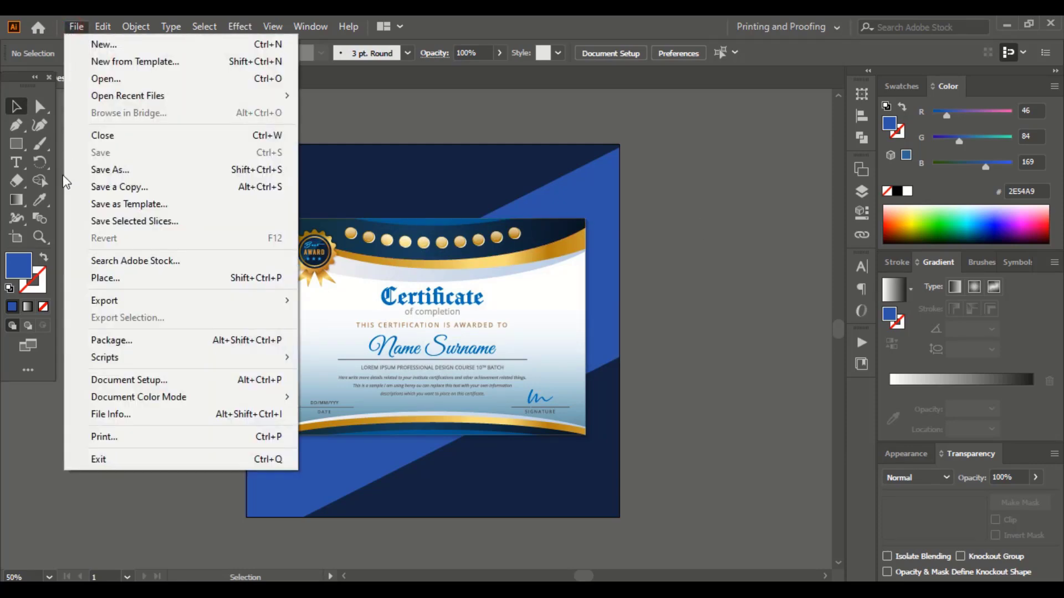
pyautogui.moveTo(204, 308)
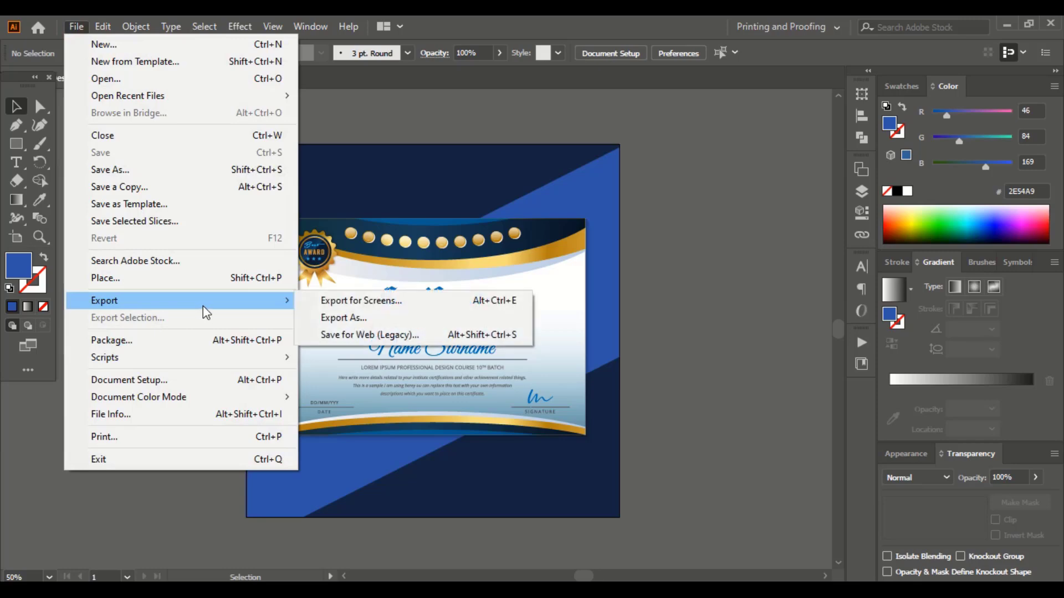
pyautogui.click(369, 321)
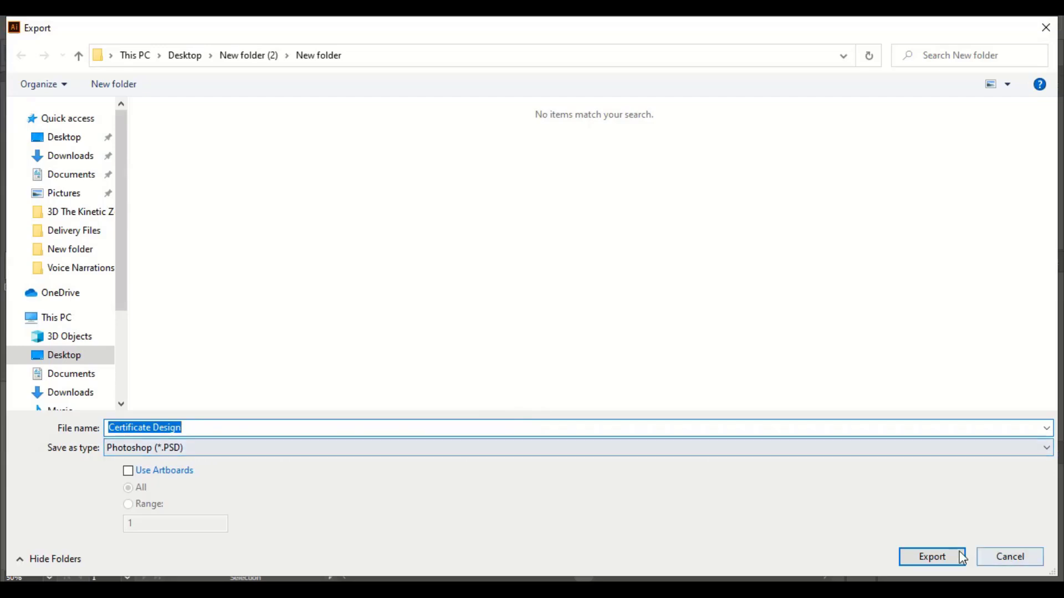
pyautogui.click(935, 559)
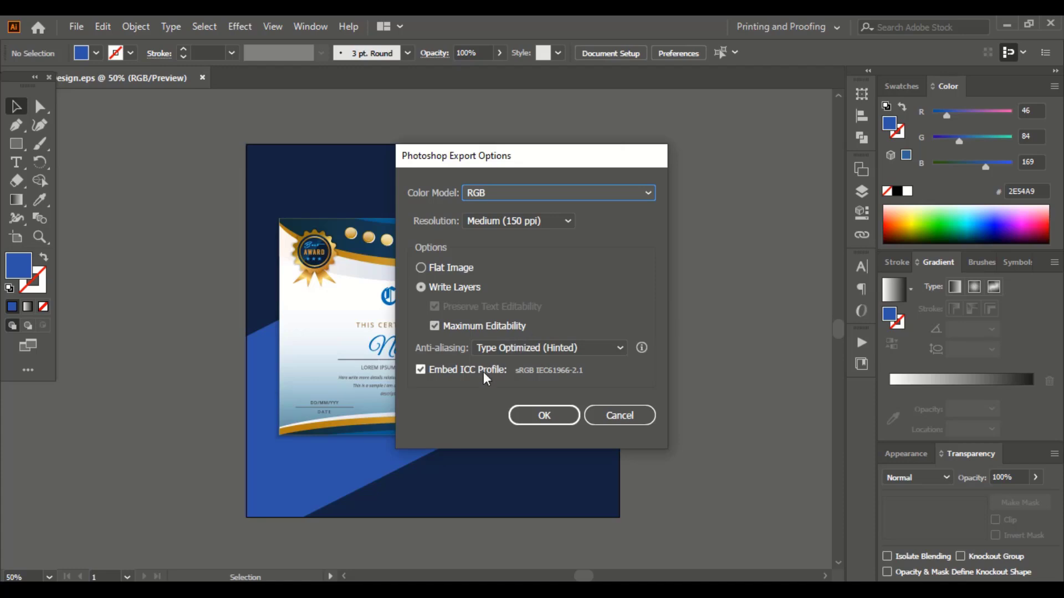
pyautogui.click(554, 422)
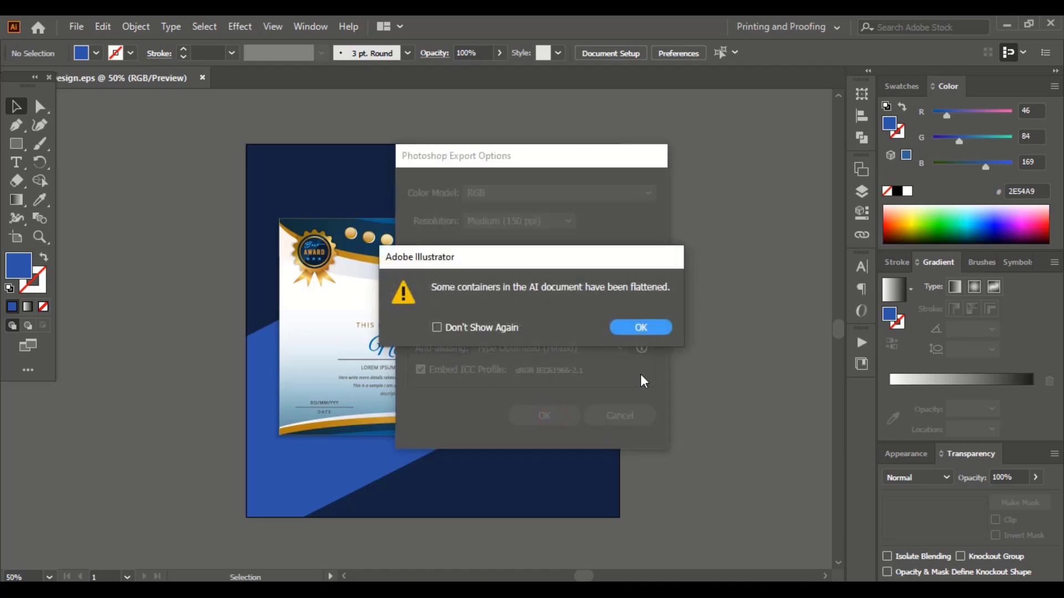
pyautogui.click(641, 330)
pyautogui.click(721, 248)
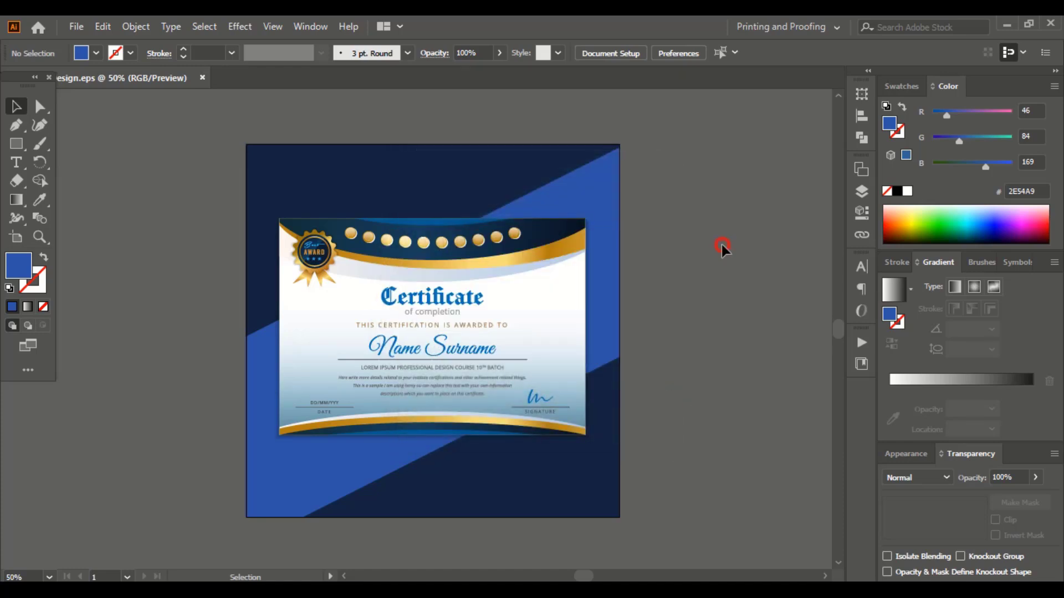
# Save the certificate as an Adobe PDF with the default PDF settings.
pyautogui.click(76, 27)
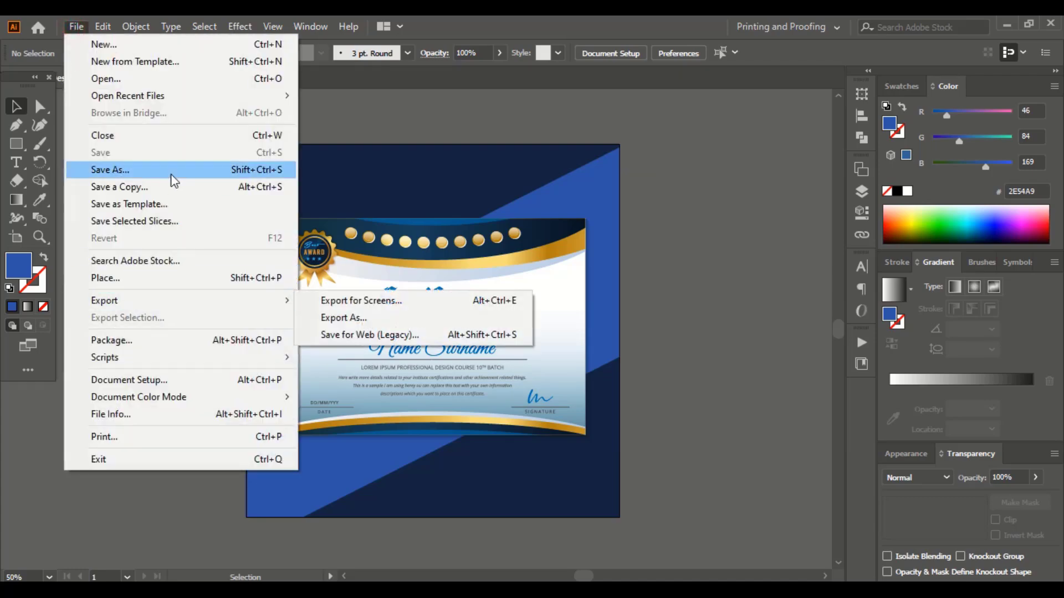
pyautogui.click(171, 169)
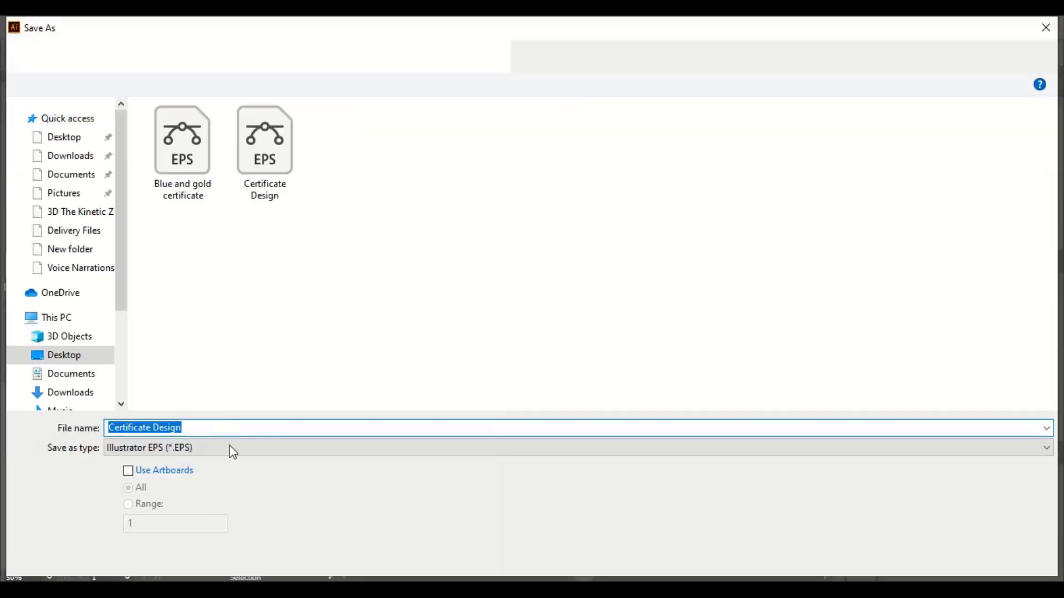
pyautogui.click(230, 449)
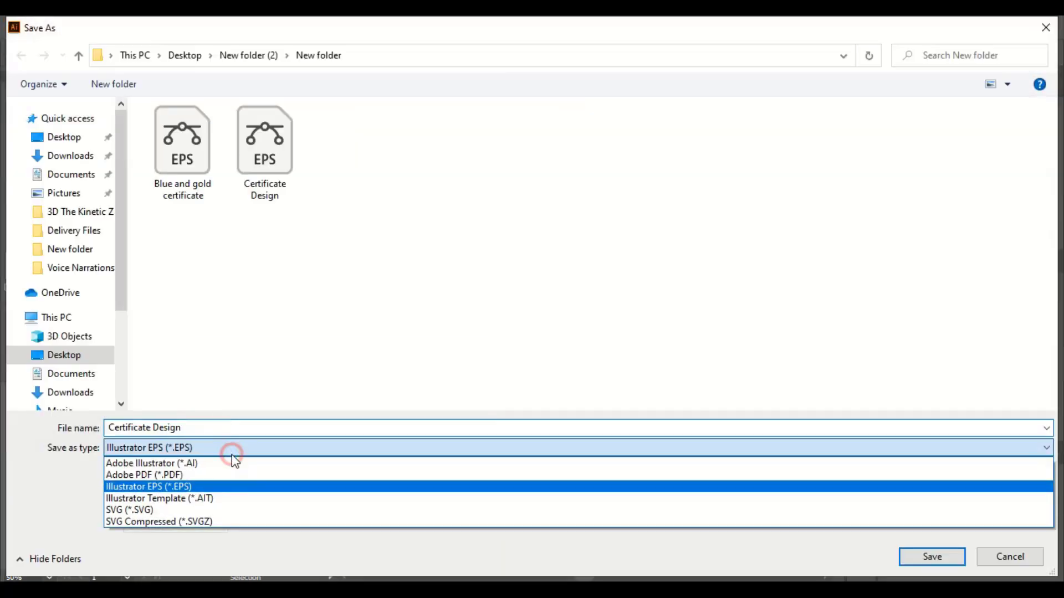
pyautogui.click(218, 476)
pyautogui.click(931, 557)
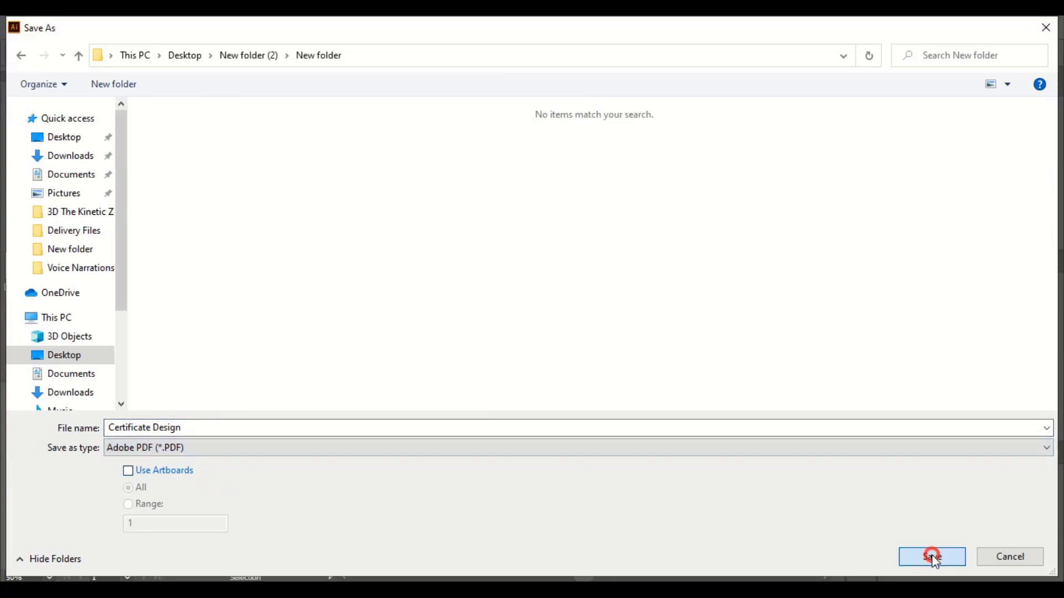
pyautogui.click(675, 511)
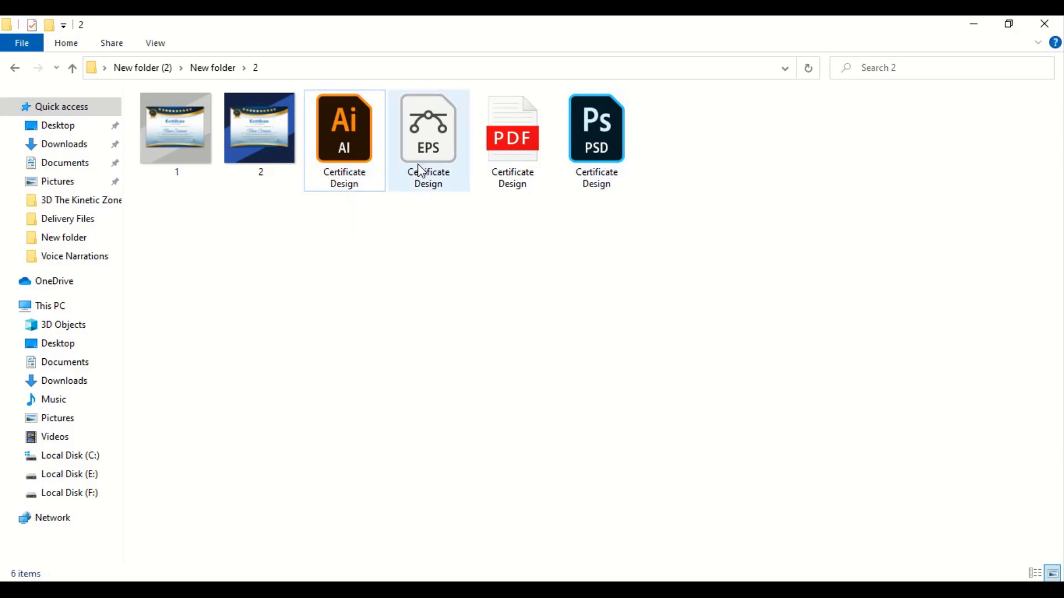
# Zip folder 2 from its parent folder and rename the archive to Certificate Design.
pyautogui.click(211, 71)
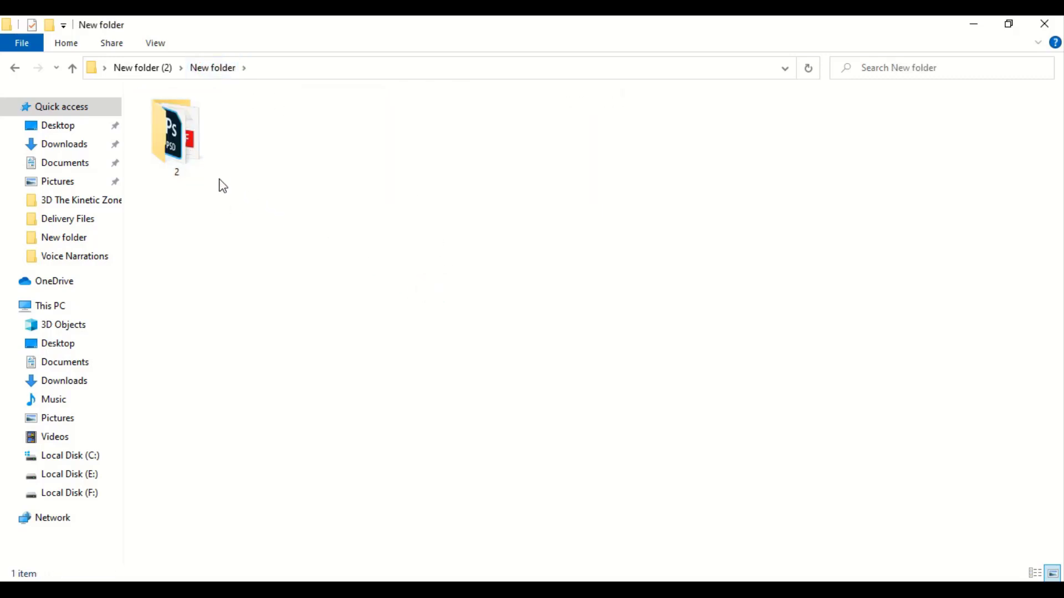
pyautogui.click(183, 142)
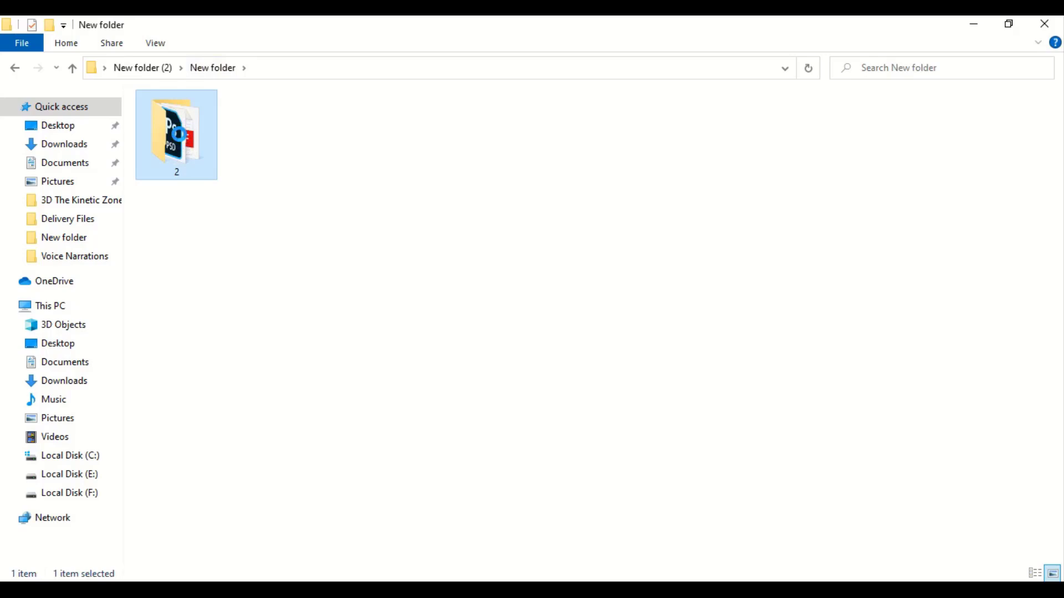
pyautogui.rightClick(180, 135)
pyautogui.moveTo(268, 404)
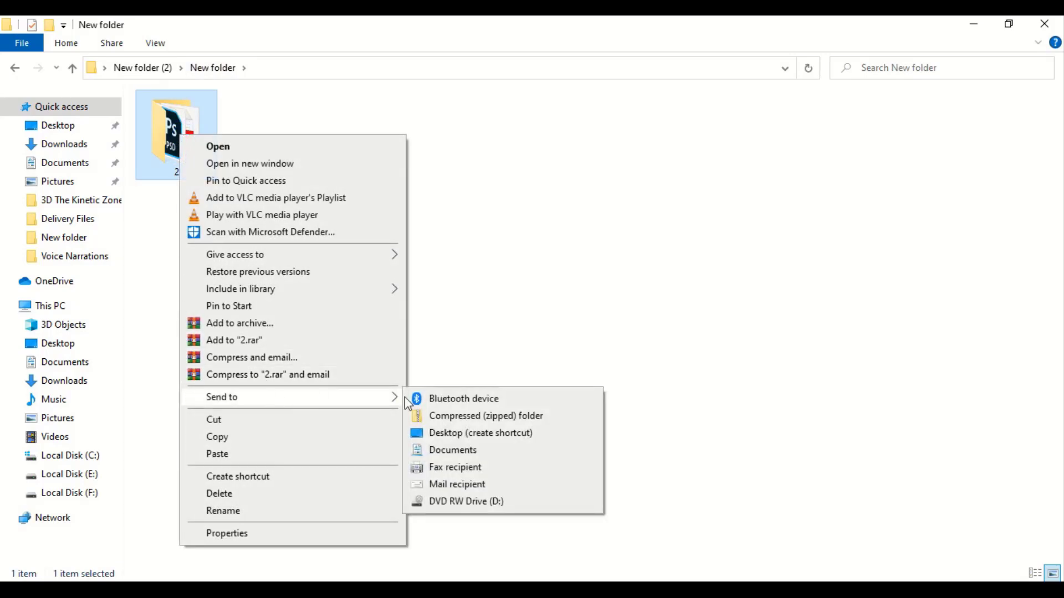
pyautogui.click(486, 416)
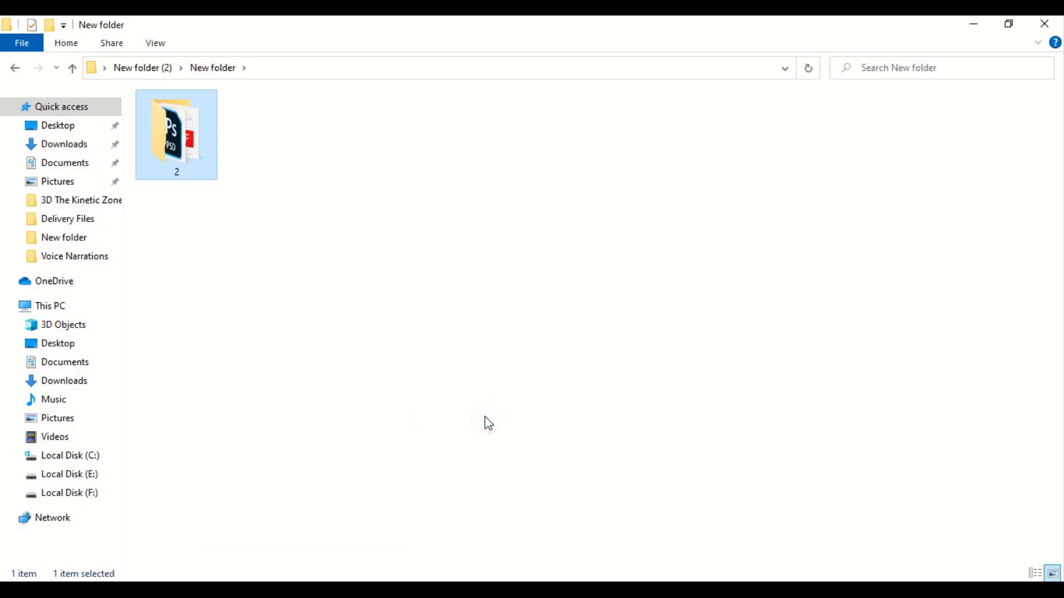
pyautogui.click(430, 293)
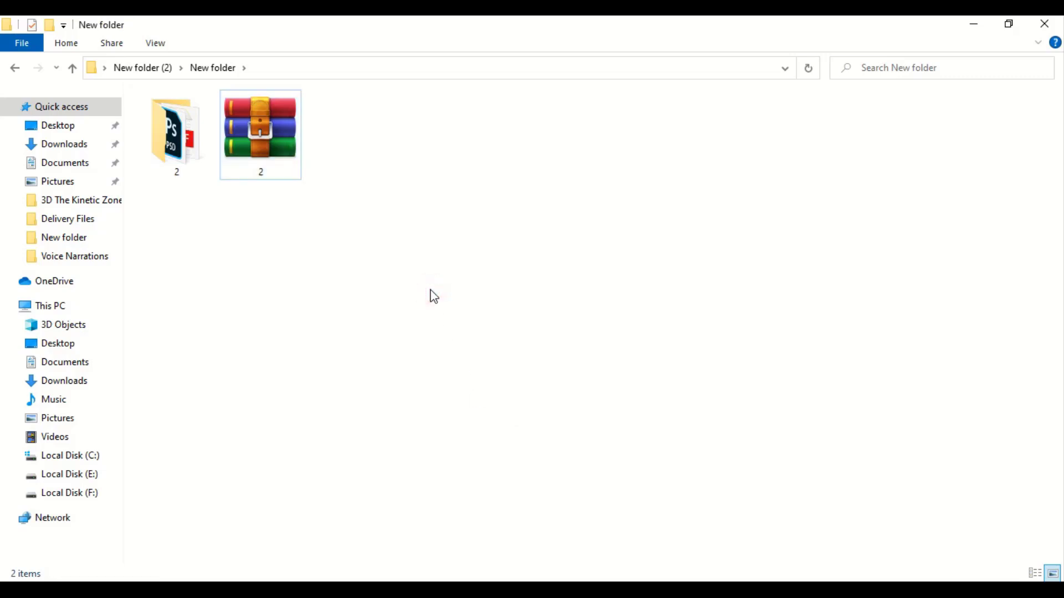
pyautogui.click(262, 177)
pyautogui.click(263, 176)
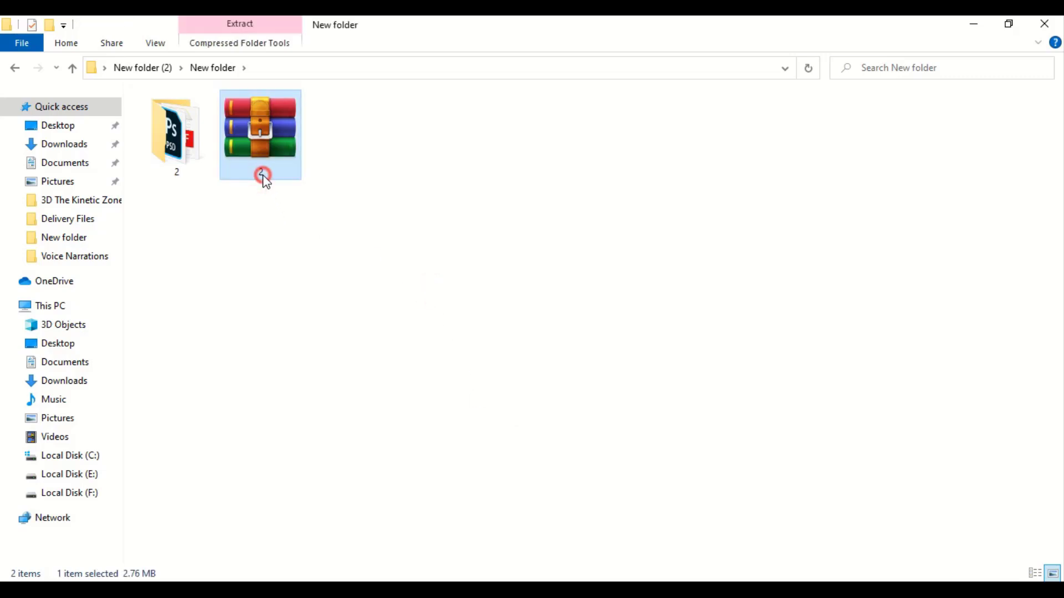
pyautogui.write('Cer')
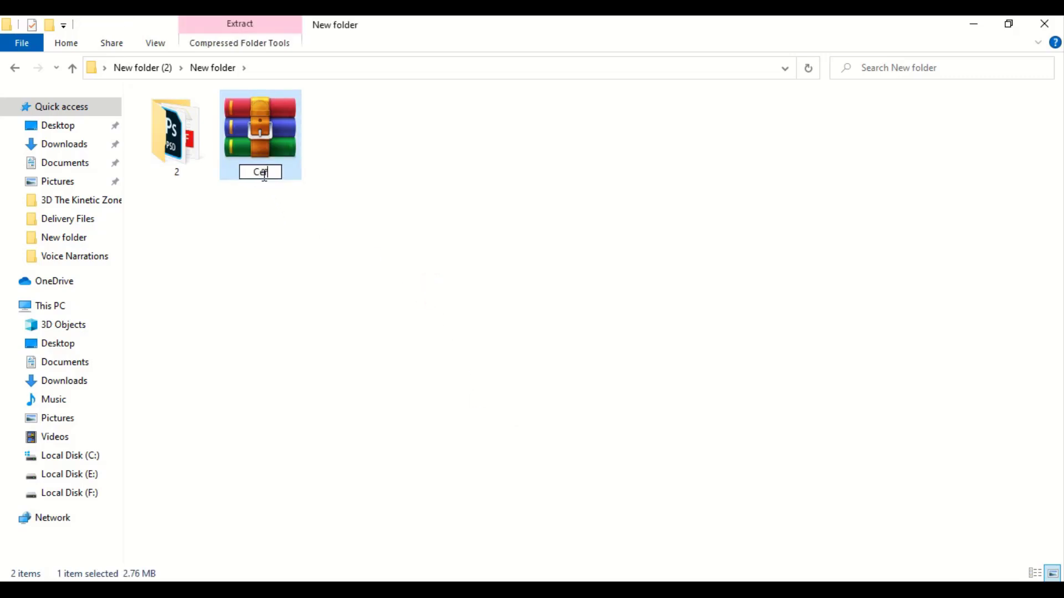
pyautogui.write('tificate')
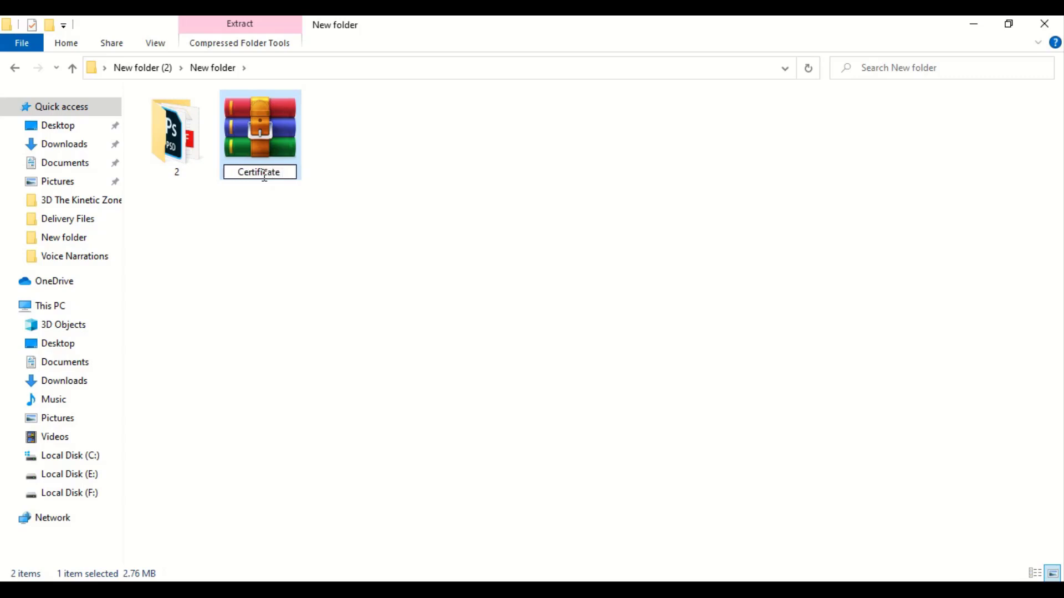
pyautogui.write(' Design')
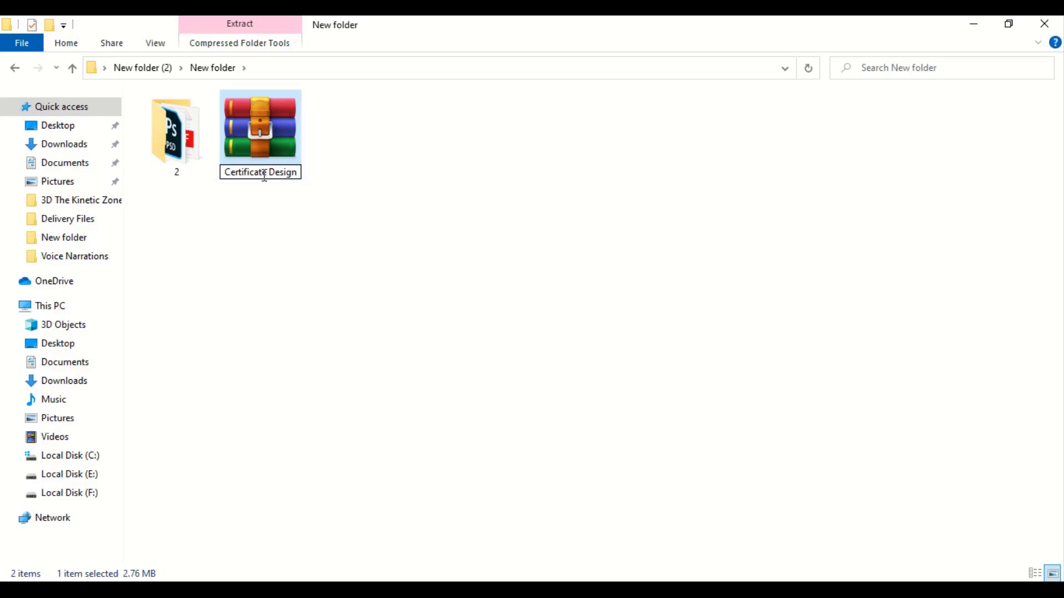
pyautogui.click(436, 290)
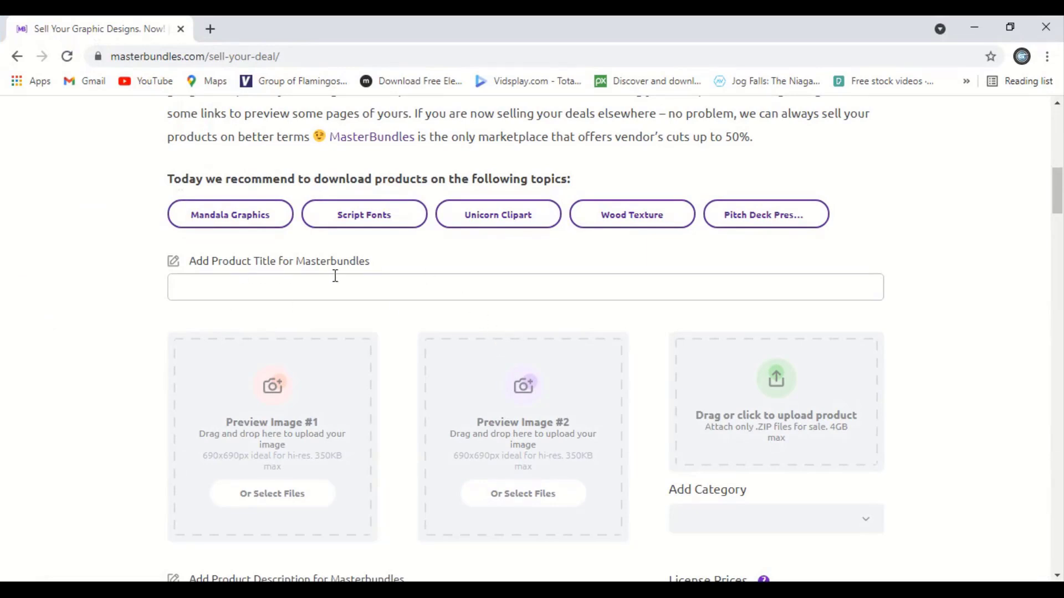
# Enter the title 'School Certificate Design' and upload certificate image 1 as Preview Image #1.
pyautogui.click(382, 278)
pyautogui.write('School Certificate Design')
pyautogui.click(282, 496)
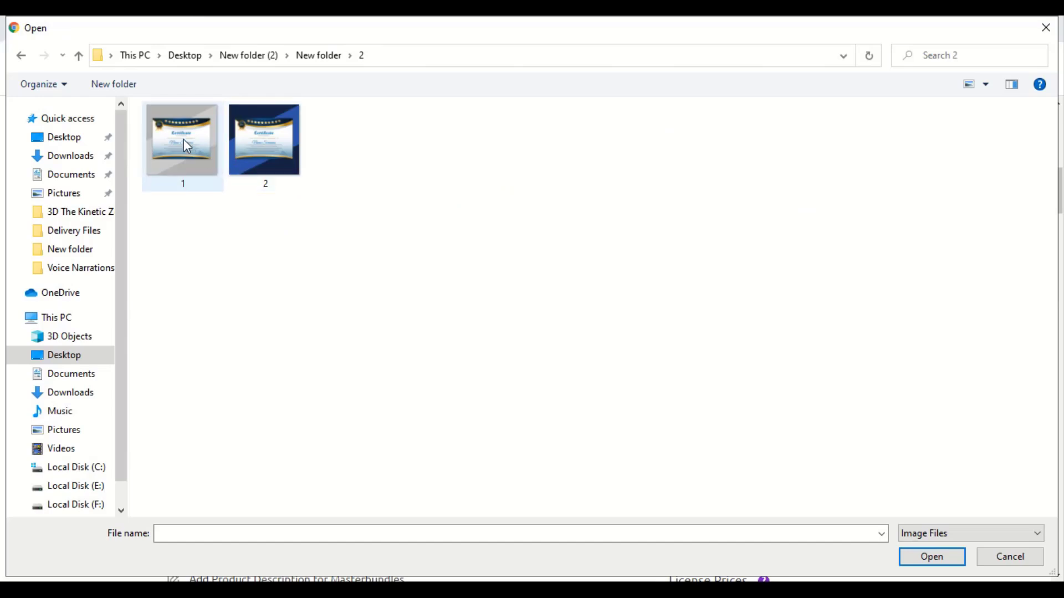
pyautogui.doubleClick(184, 139)
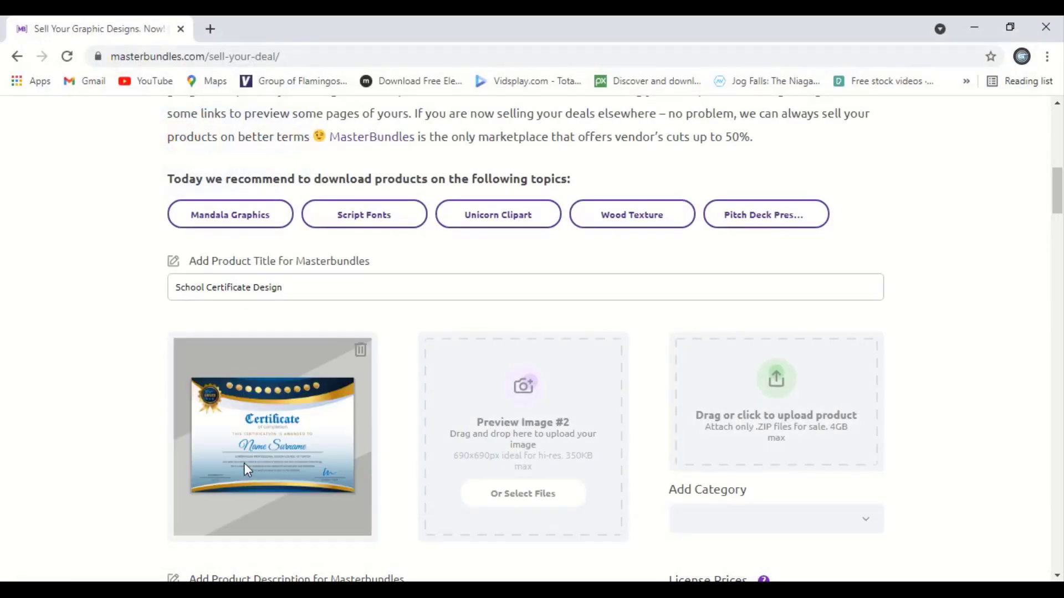
# Upload certificate image 2 as Preview Image #2.
pyautogui.scroll(-1, 637, 460)
pyautogui.click(546, 422)
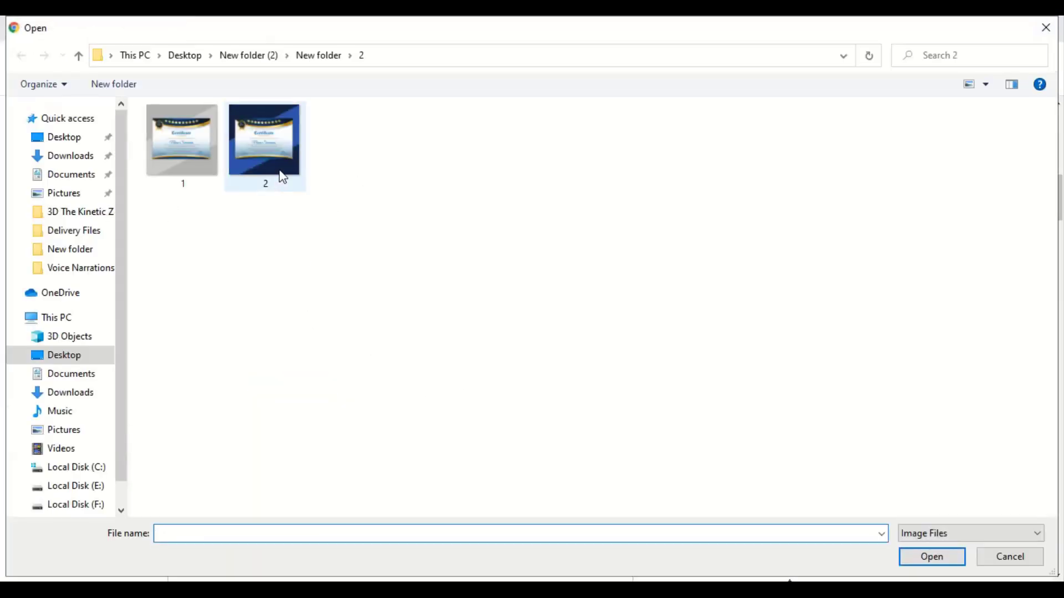
pyautogui.doubleClick(282, 144)
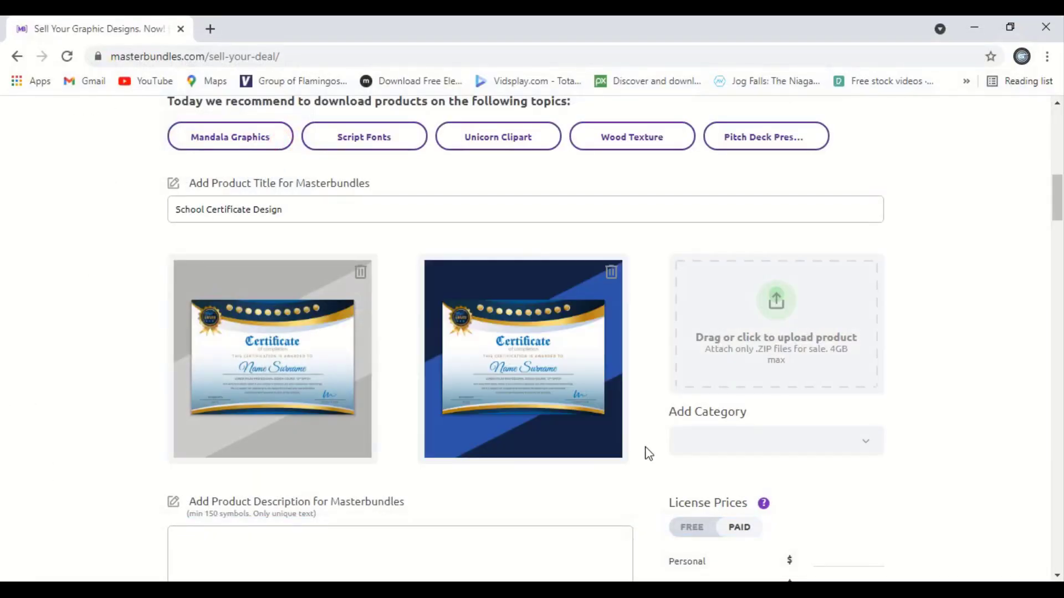
pyautogui.scroll(-1, 840, 443)
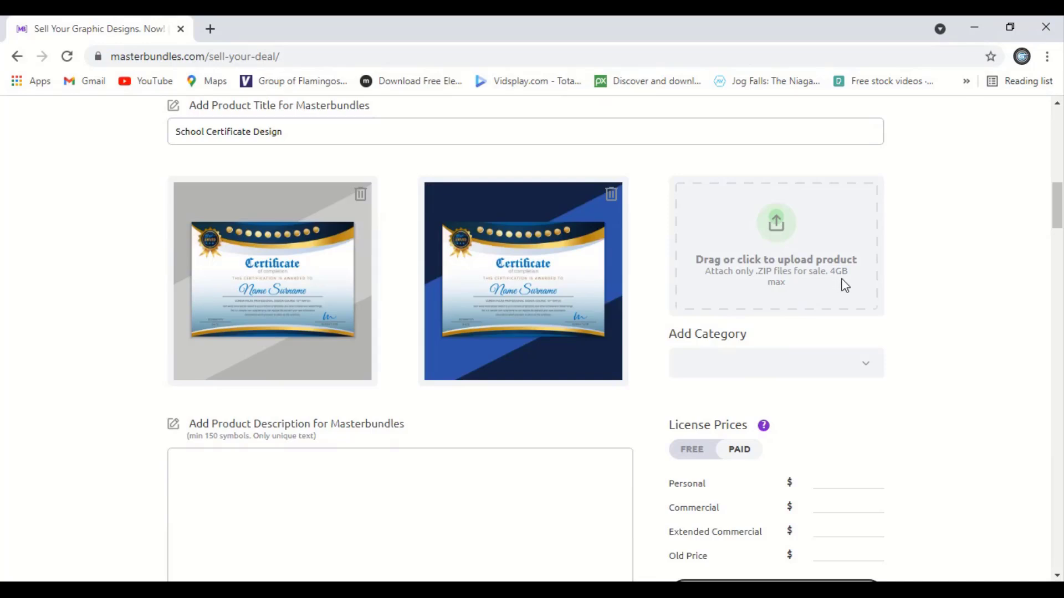
# Upload Certificate Design.zip as the product file and turn on Auto Pricing.
pyautogui.click(778, 231)
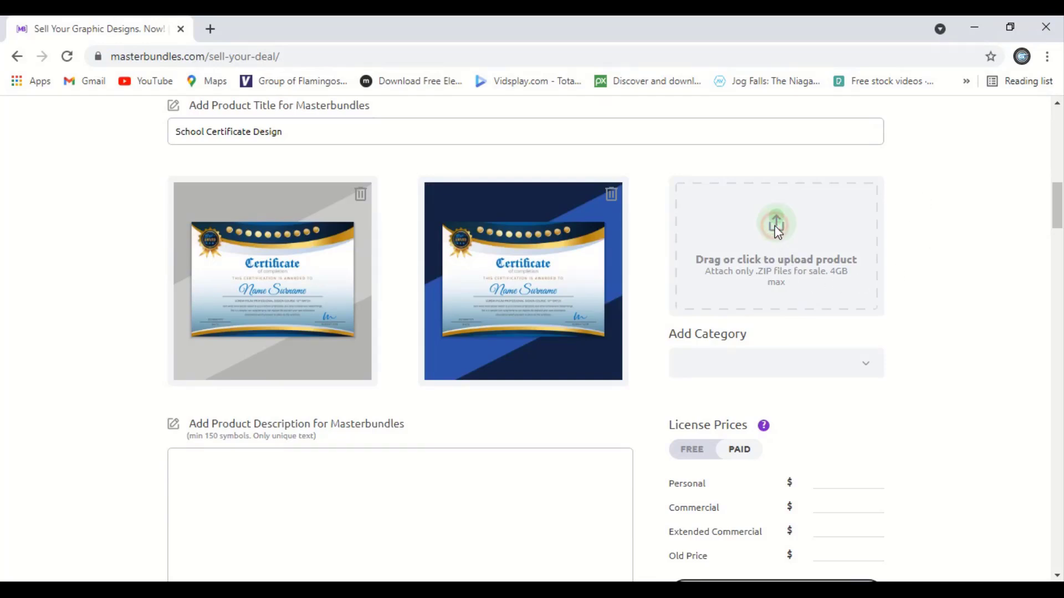
pyautogui.click(775, 271)
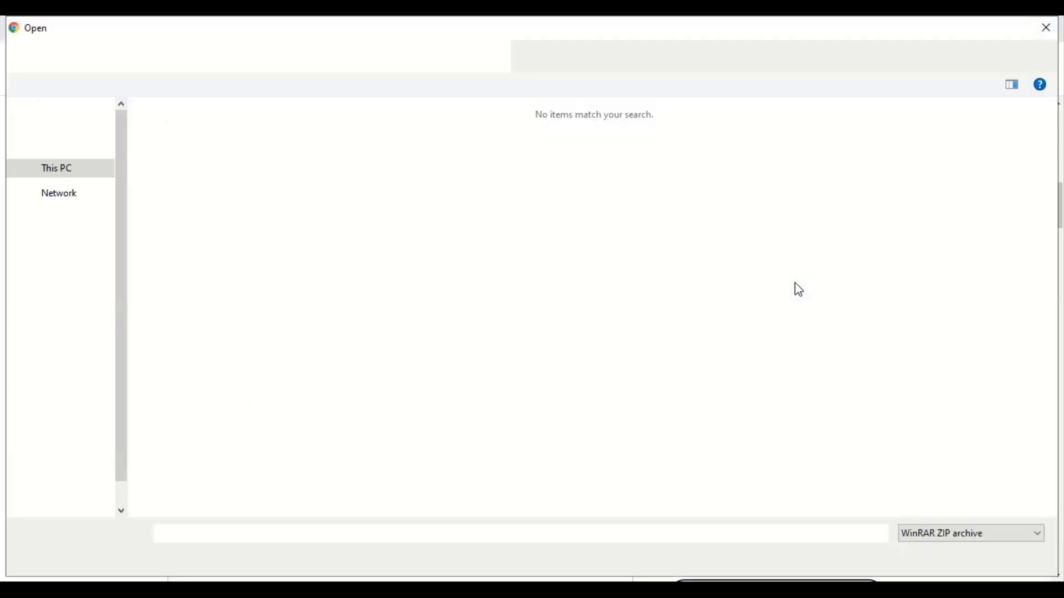
pyautogui.click(420, 280)
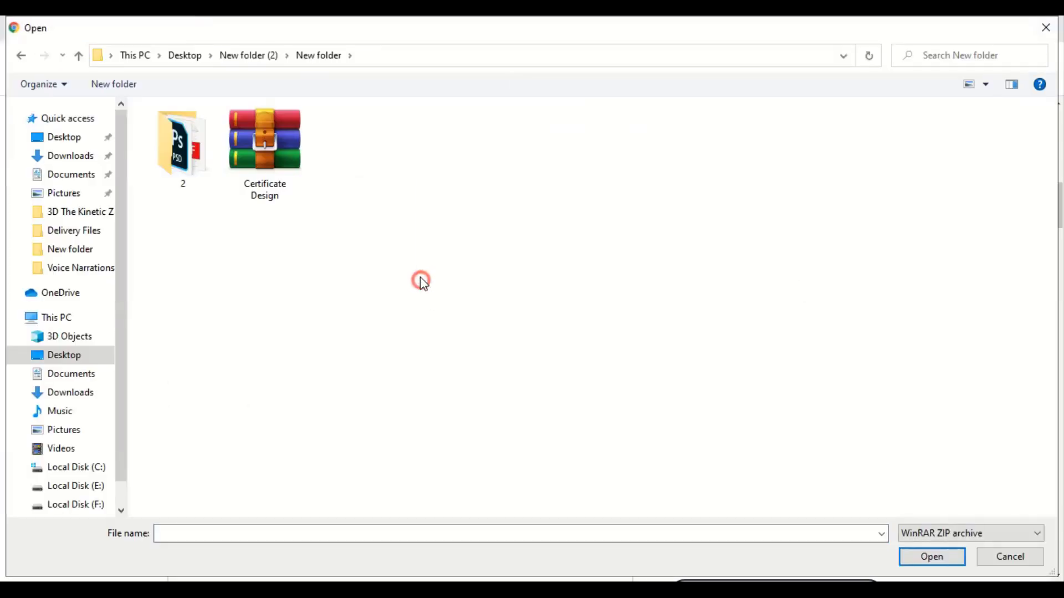
pyautogui.click(267, 158)
pyautogui.click(931, 556)
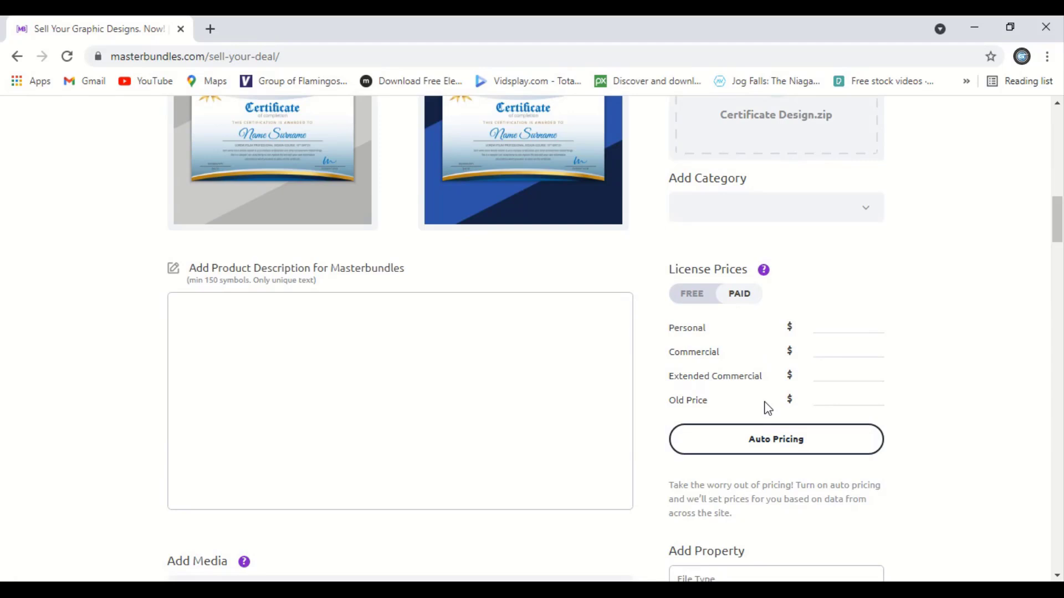
pyautogui.click(794, 444)
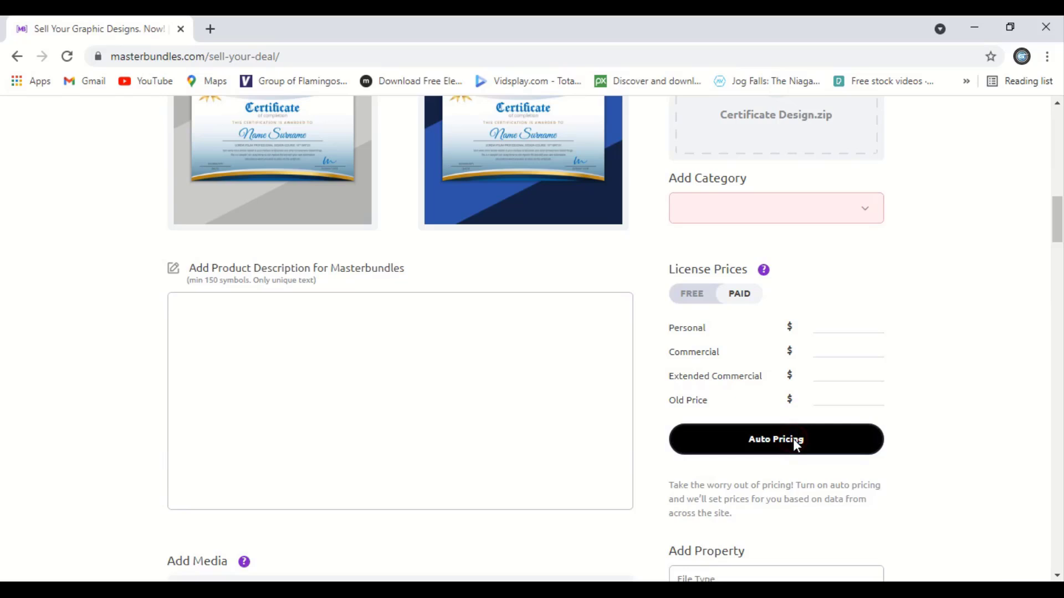
# Set the product category to Other and enter PSD as the file type.
pyautogui.click(853, 209)
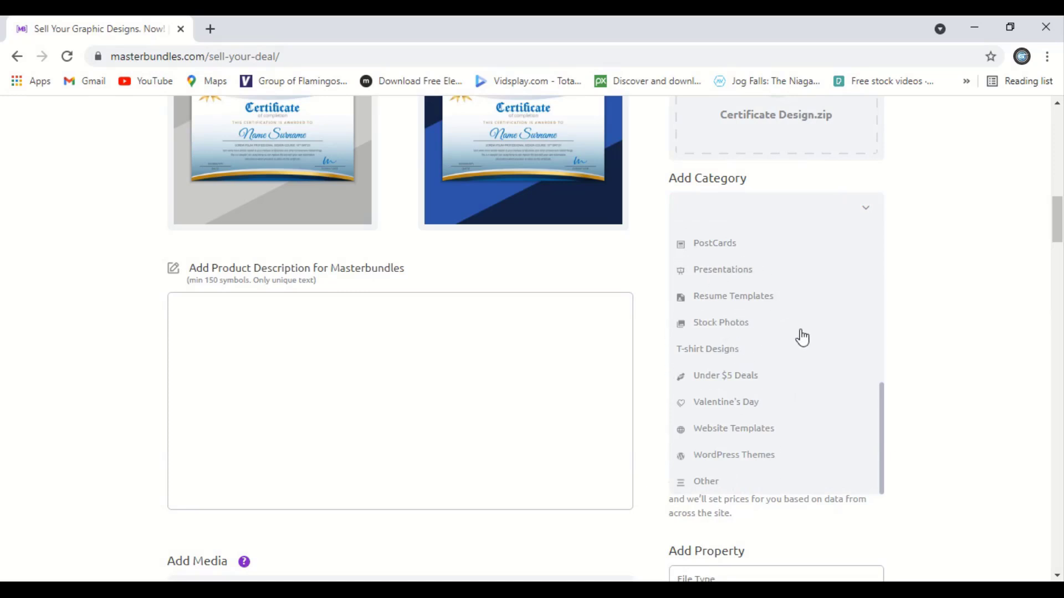
pyautogui.scroll(-1, 800, 342)
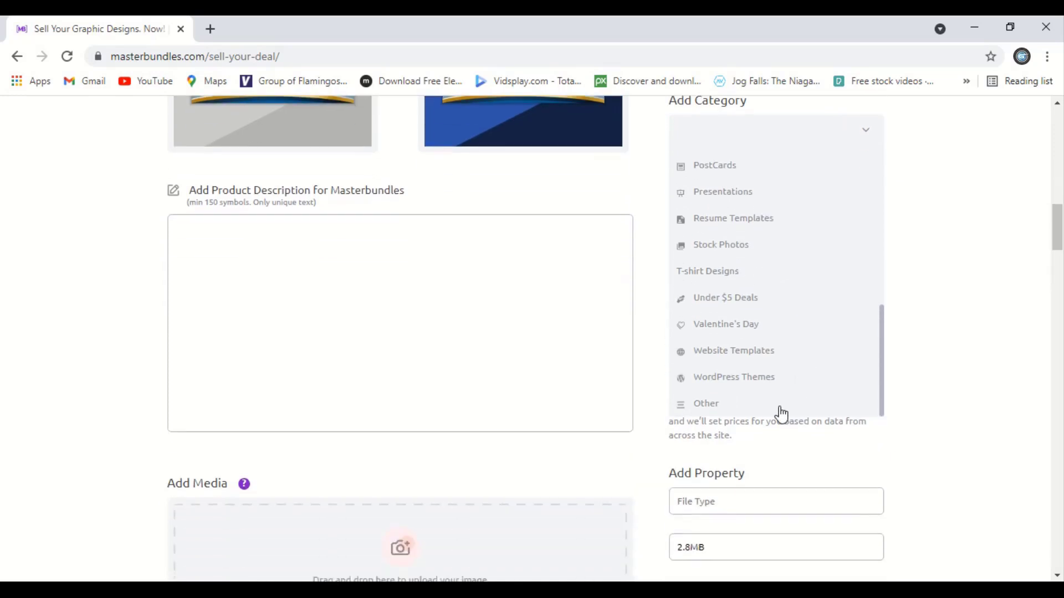
pyautogui.click(705, 411)
pyautogui.scroll(-1, 703, 409)
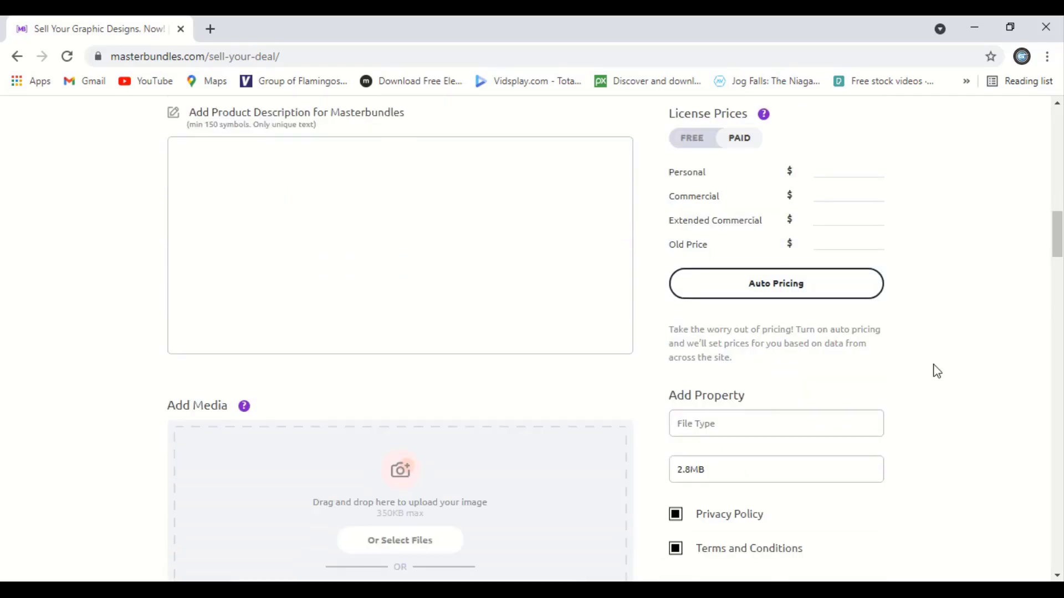
pyautogui.click(748, 430)
pyautogui.write('PSD, EPS, AI')
pyautogui.scroll(4, 473, 379)
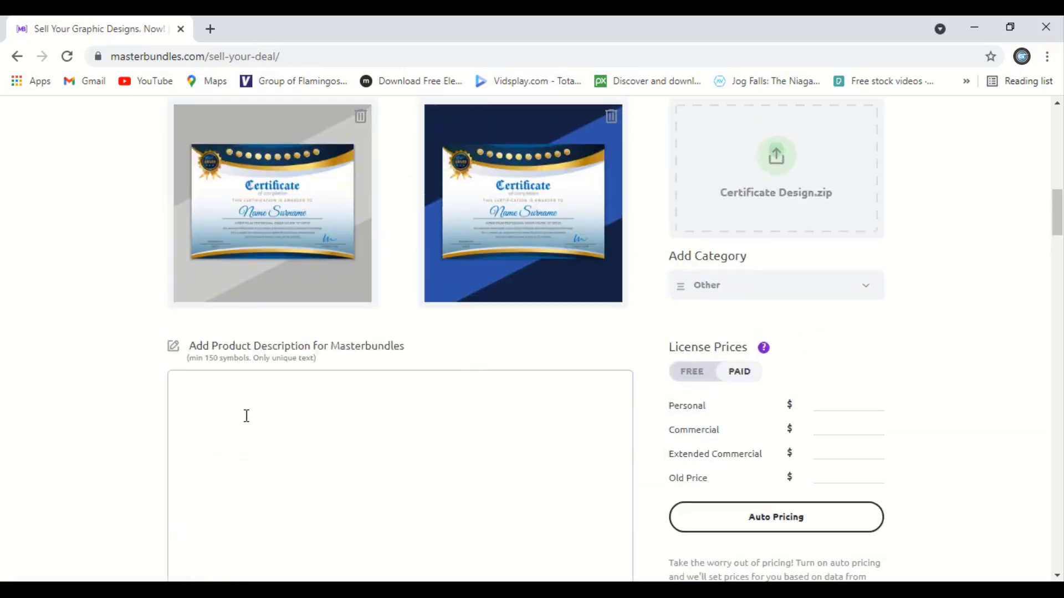
# Write the description 'Certificate design for school, college, institute and the college course completion.'.
pyautogui.click(298, 405)
pyautogui.write('Certificate design f')
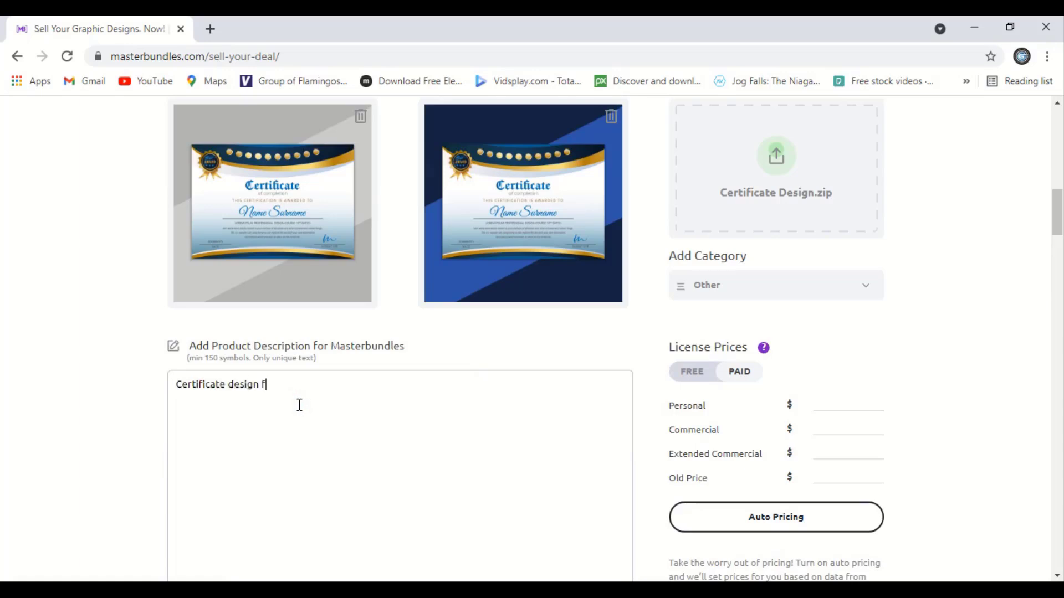
pyautogui.write('or school, college, institute and the college course comple')
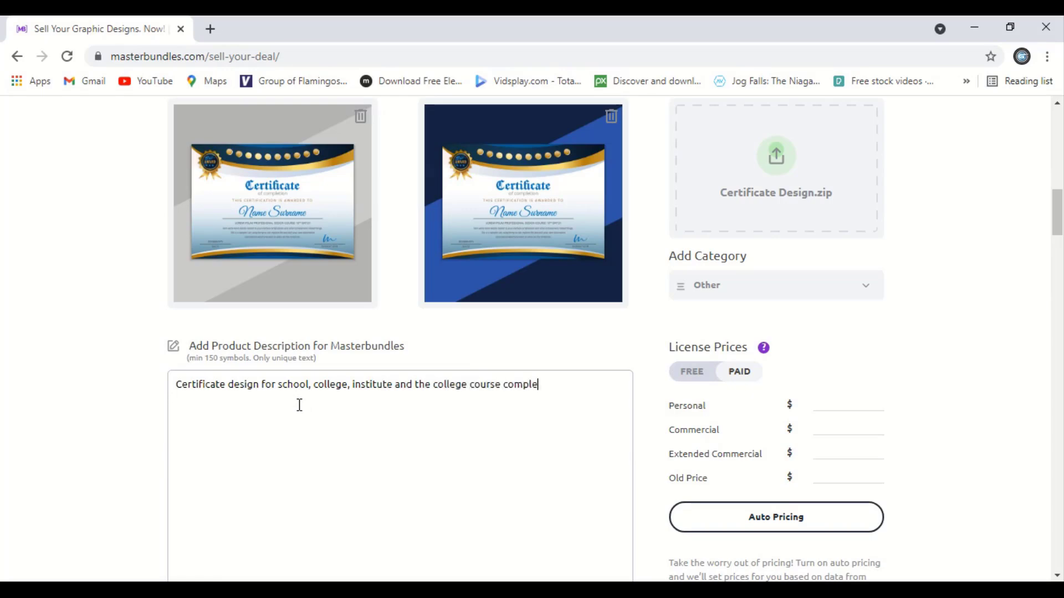
pyautogui.write('tion. The certificate is in editable format along with layers sequence to make it easier for users to edit text and name and can do color changes as well.')
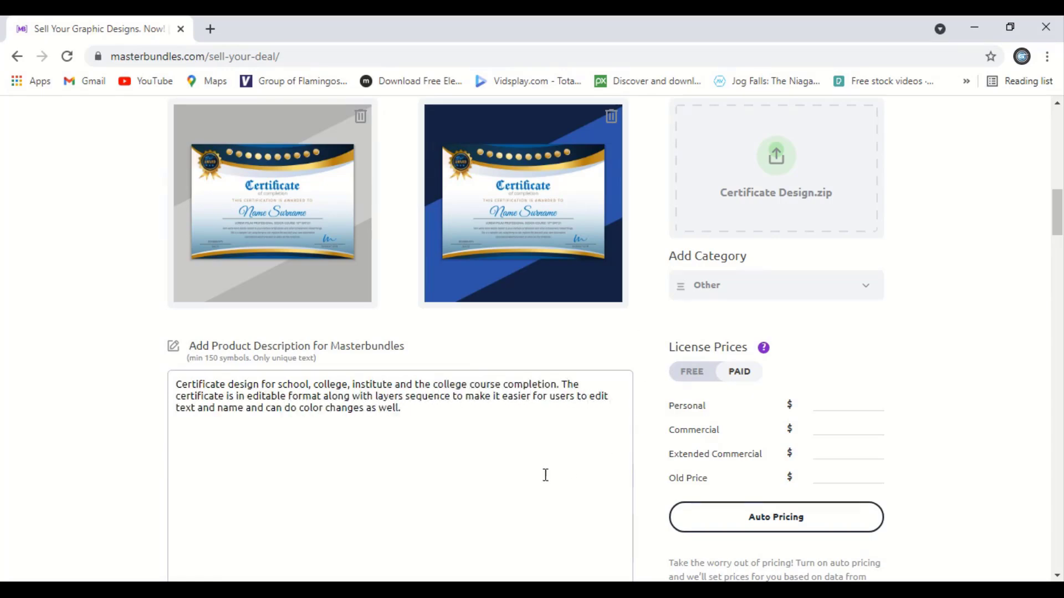
pyautogui.scroll(-4, 543, 474)
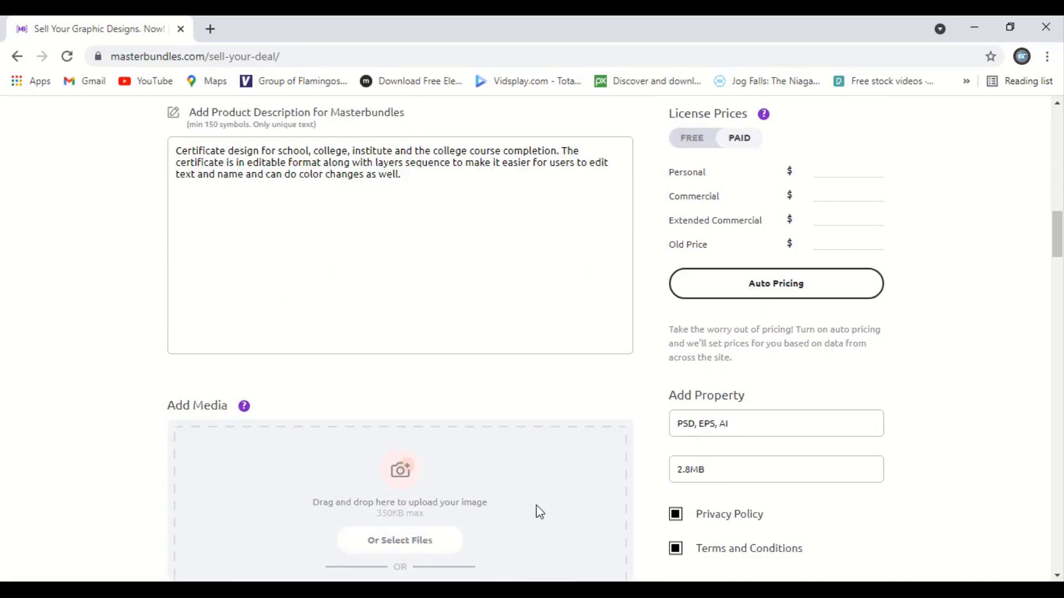
pyautogui.scroll(-4, 563, 452)
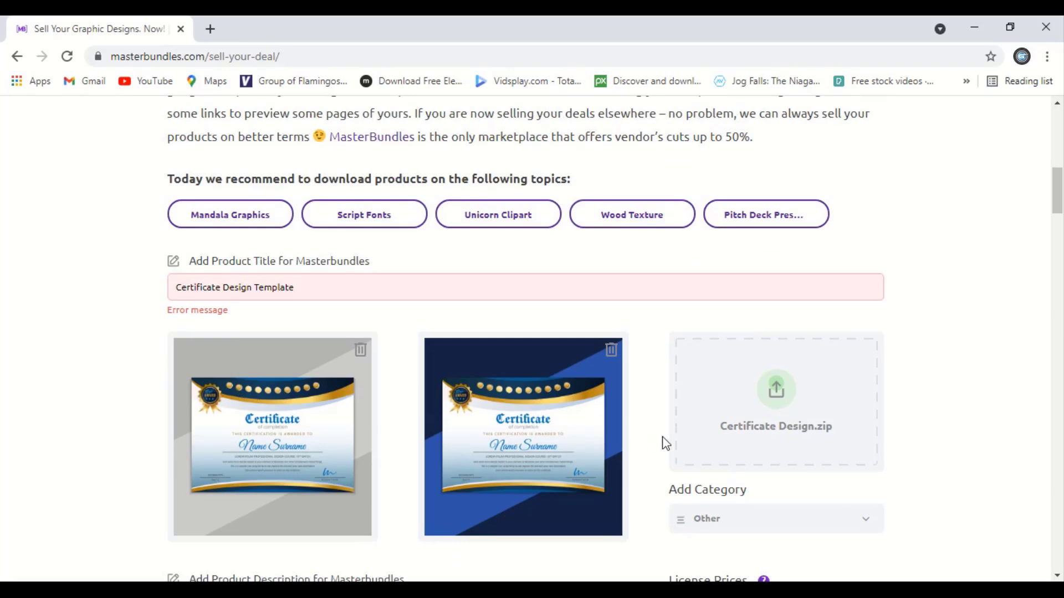
# Publish the School Certificate Design listing from the bottom of the form.
pyautogui.scroll(-5, 671, 444)
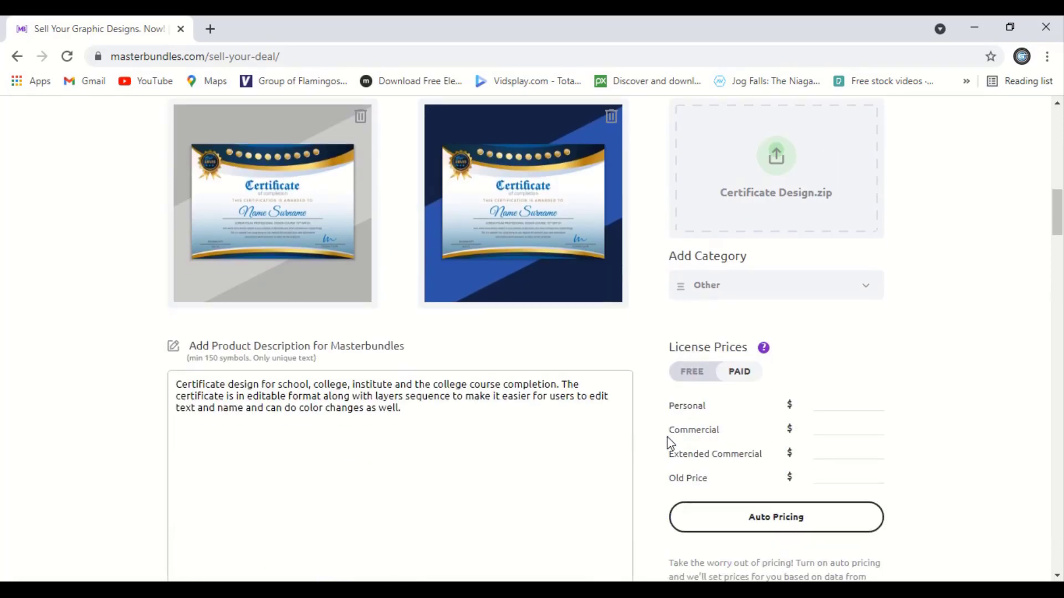
pyautogui.scroll(1, 670, 443)
pyautogui.scroll(-11, 670, 444)
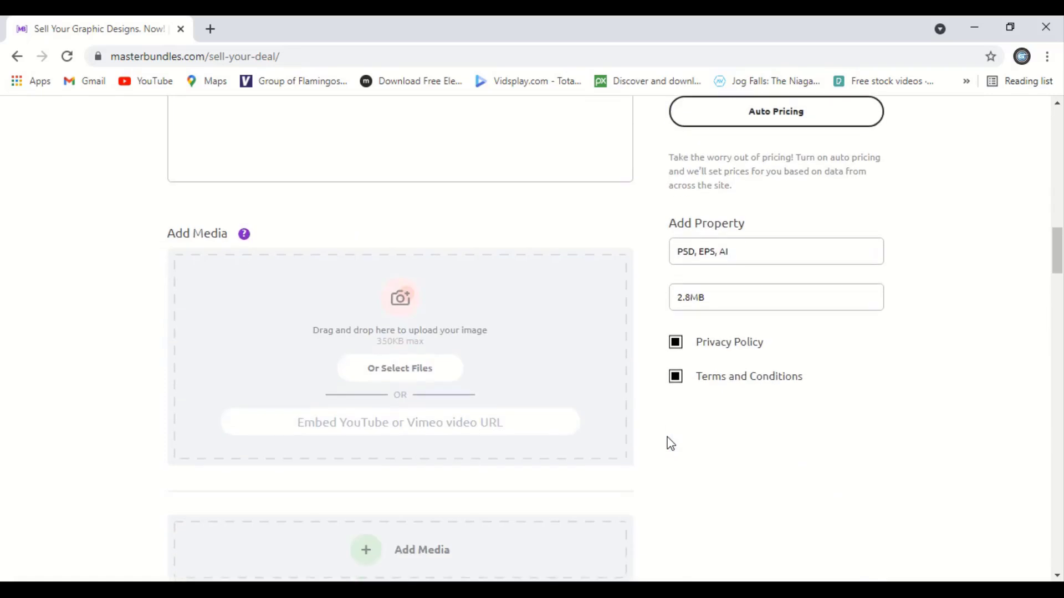
pyautogui.click(530, 350)
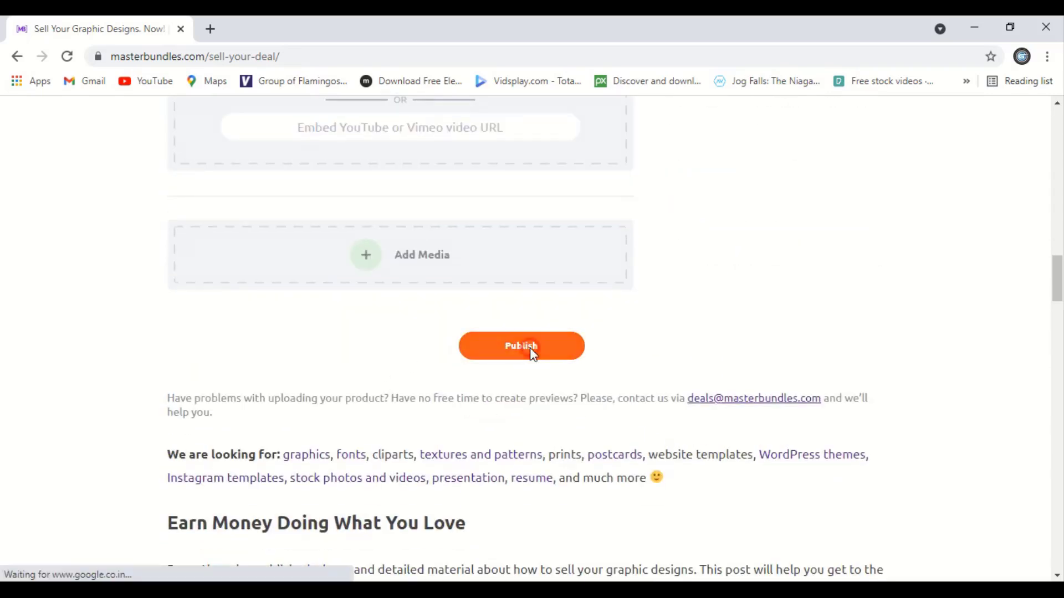